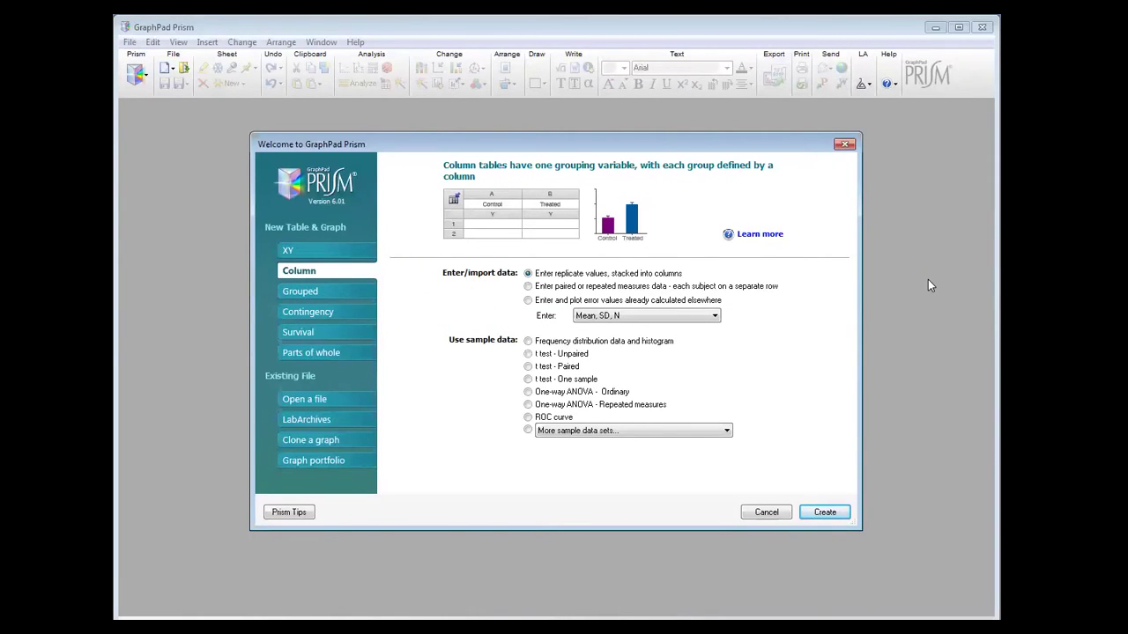
Step: Preview the XY, Column, Grouped, Contingency, Survival and Parts of whole table options in Prism's welcome dialog
click(313, 252)
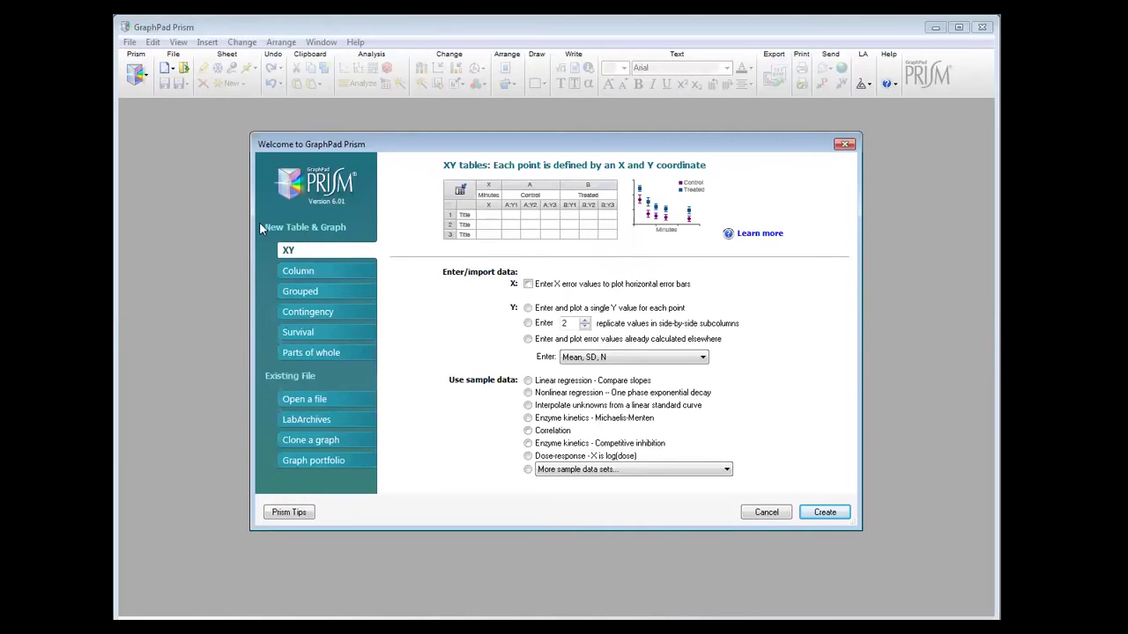
click(306, 280)
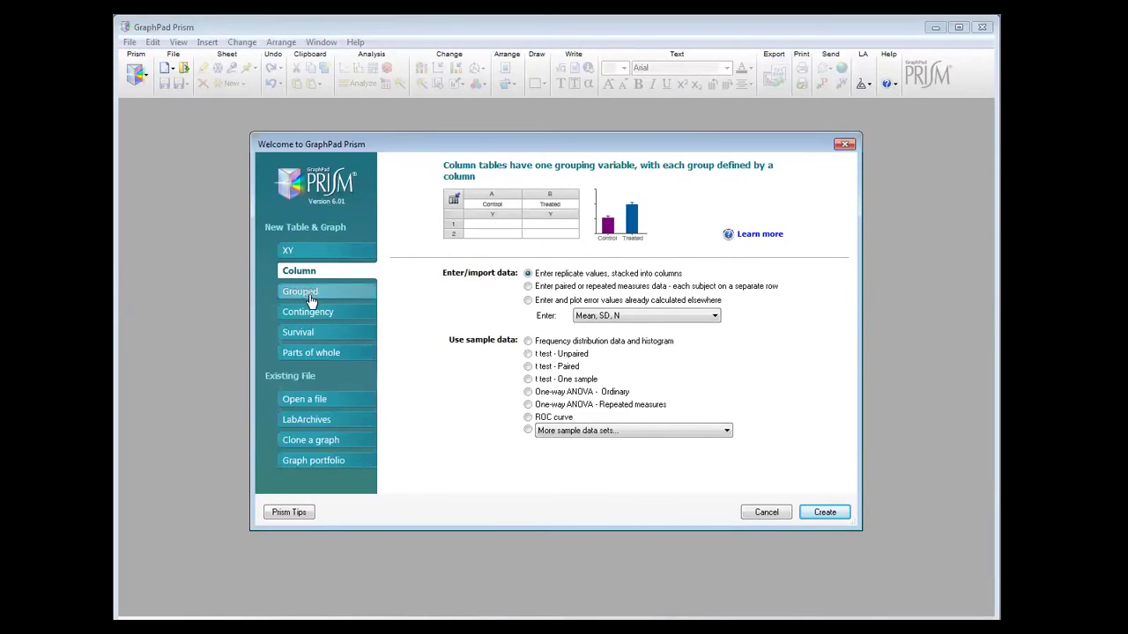
click(303, 297)
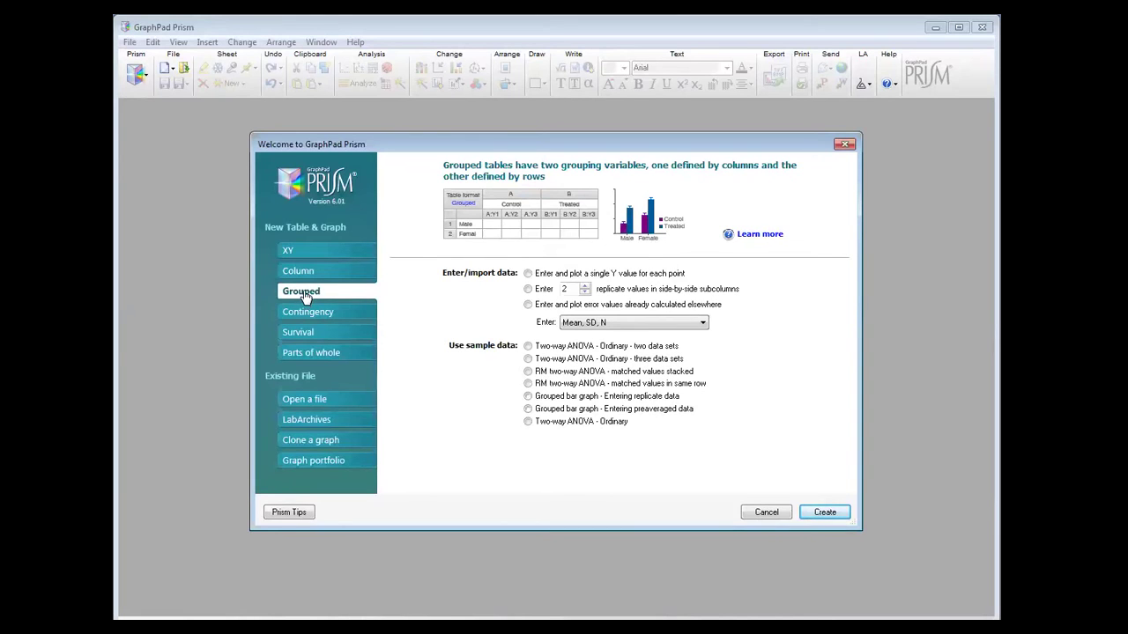
click(310, 317)
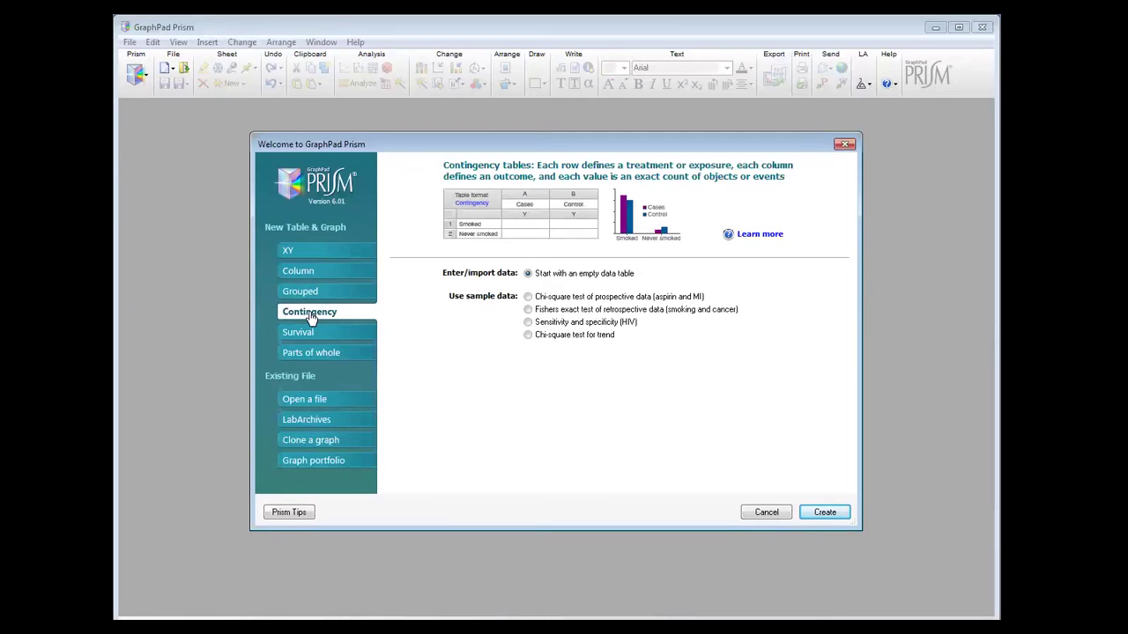
click(304, 333)
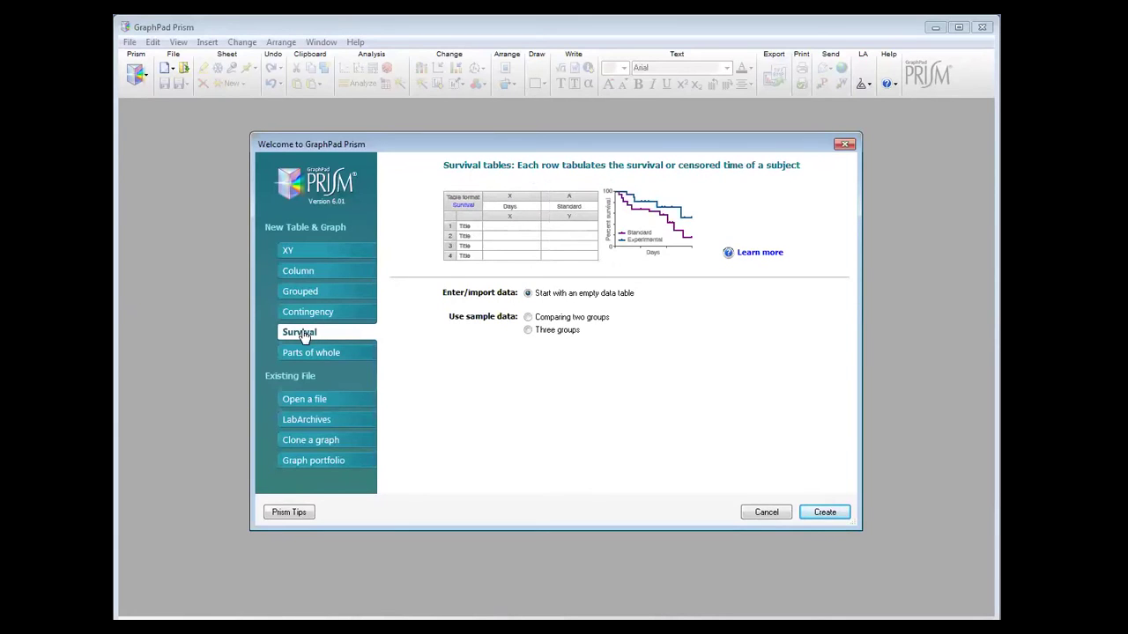
click(302, 355)
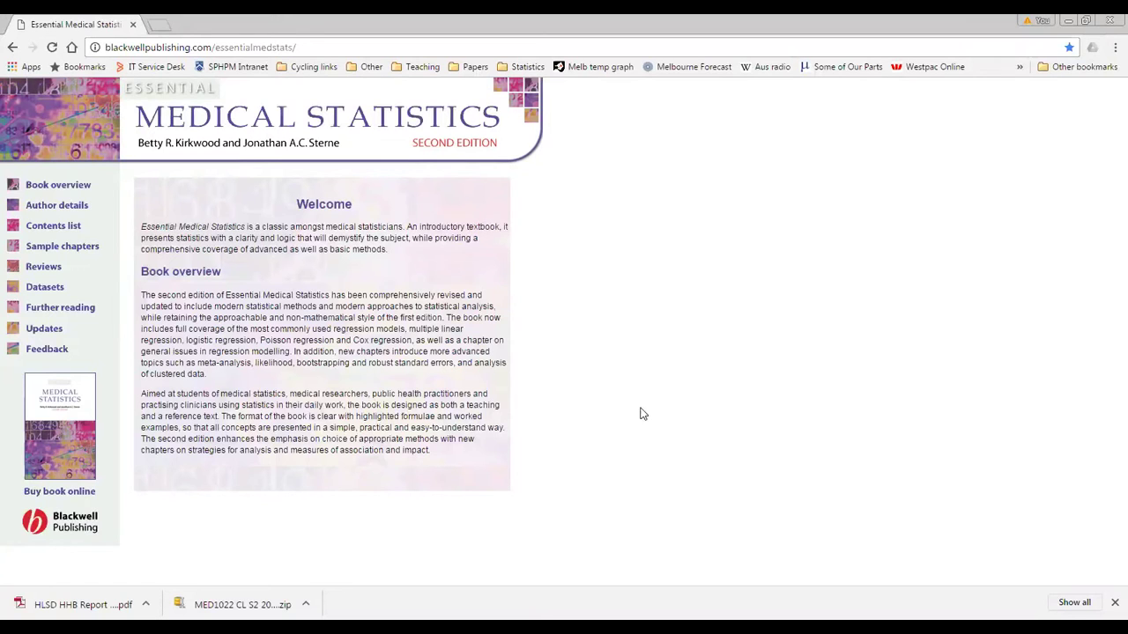
Step: Go to the site's Datasets page listing downloadable files such as perulung_ems
click(44, 287)
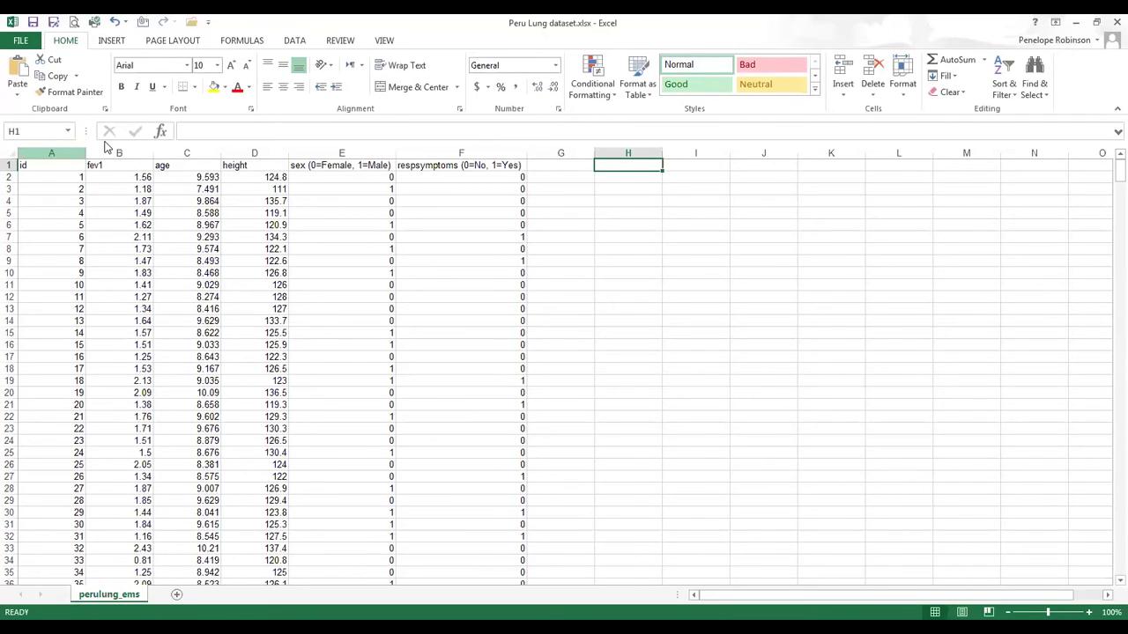
Step: Paste a copy of dataset columns A–F starting at column H
drag(71, 150, 408, 147)
key(ctrl+c)
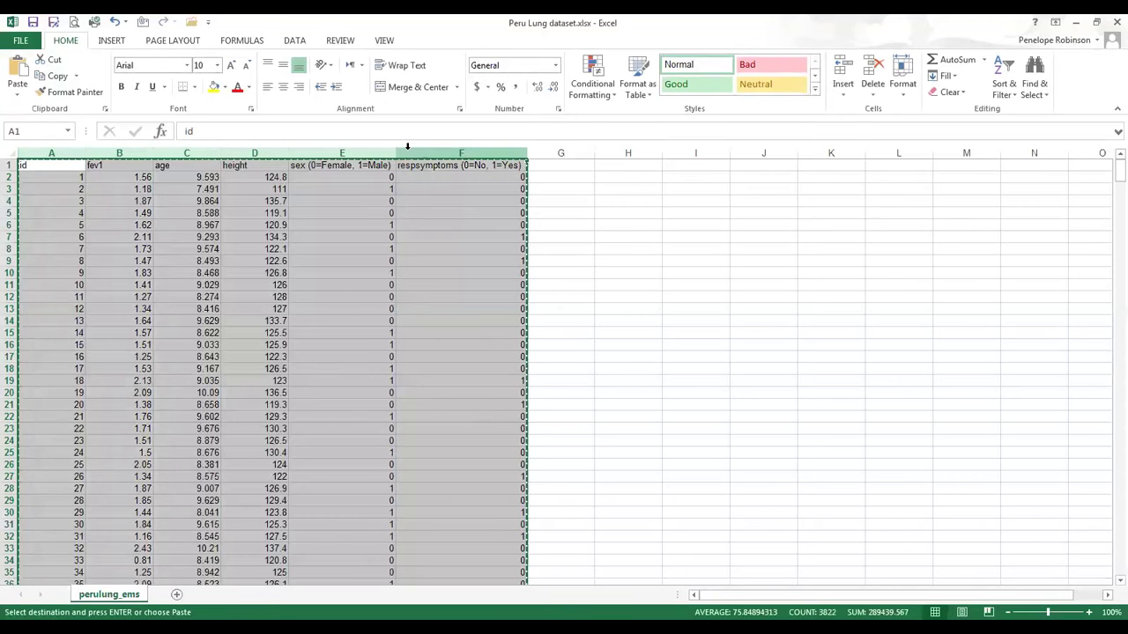
click(627, 162)
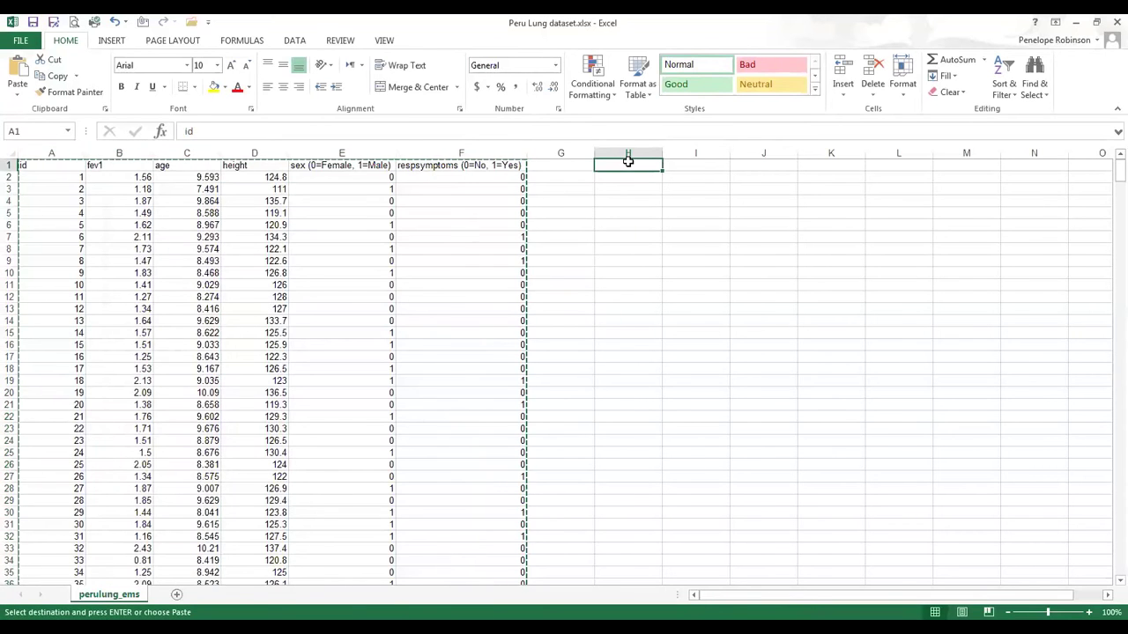
key(ctrl+v)
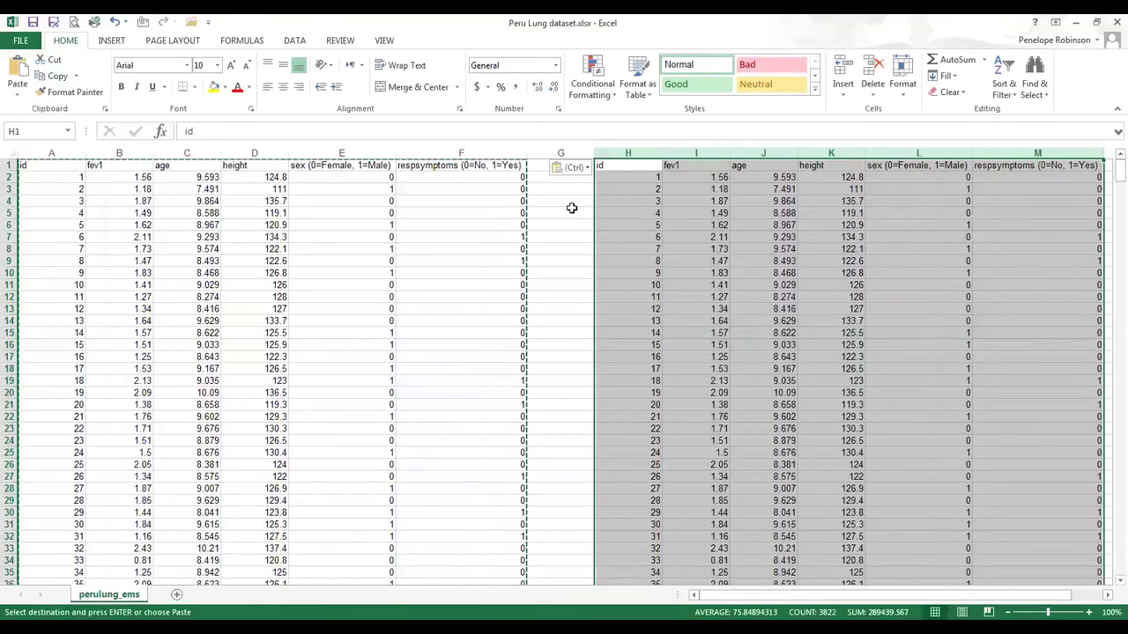
click(573, 211)
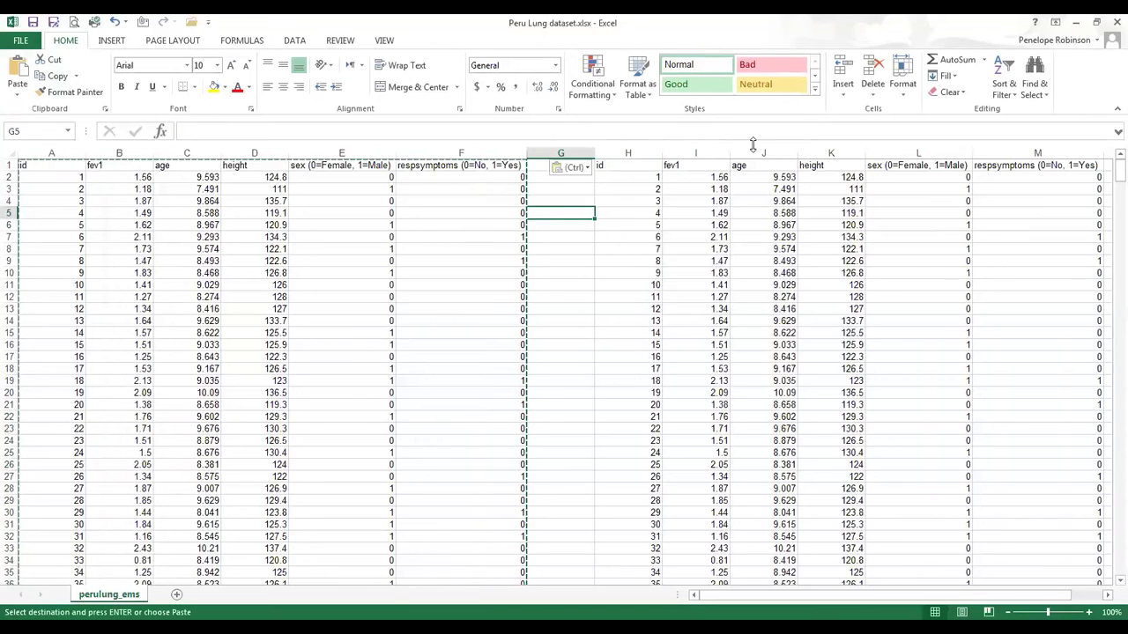
Step: Delete the copied age, height, sex and id columns, leaving fev1 and respsymptoms
drag(765, 146, 917, 147)
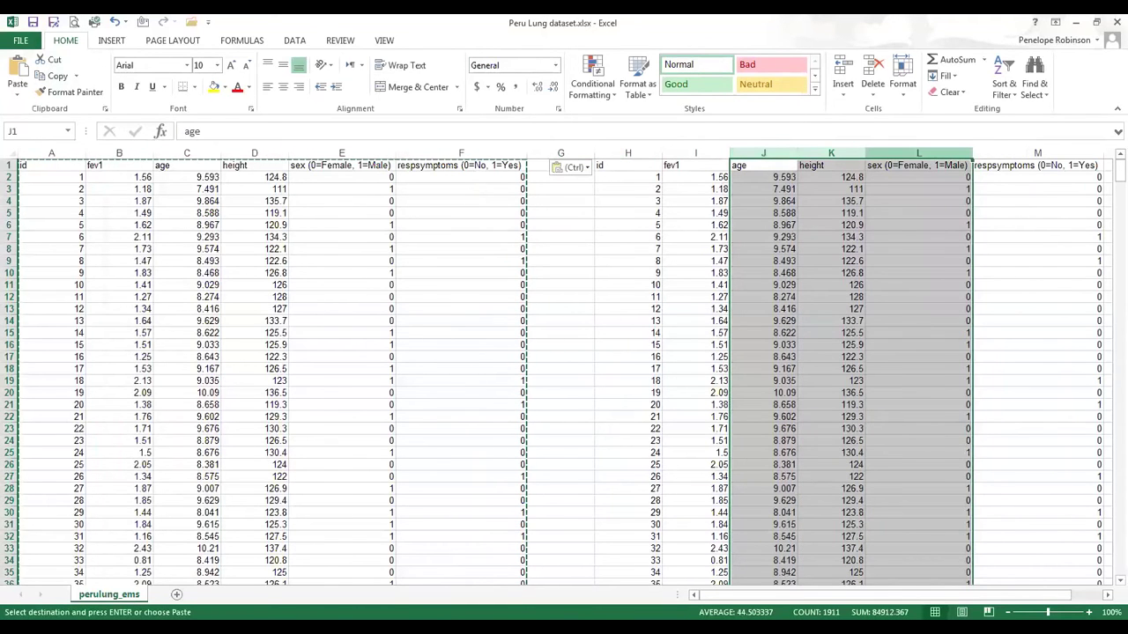
right_click(878, 153)
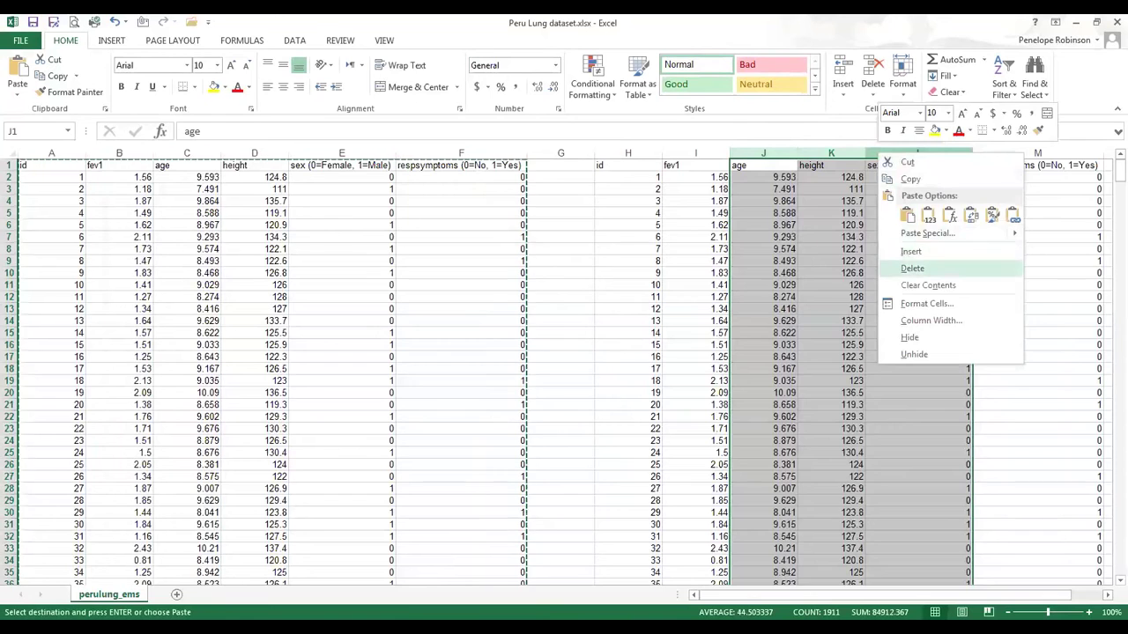
click(912, 268)
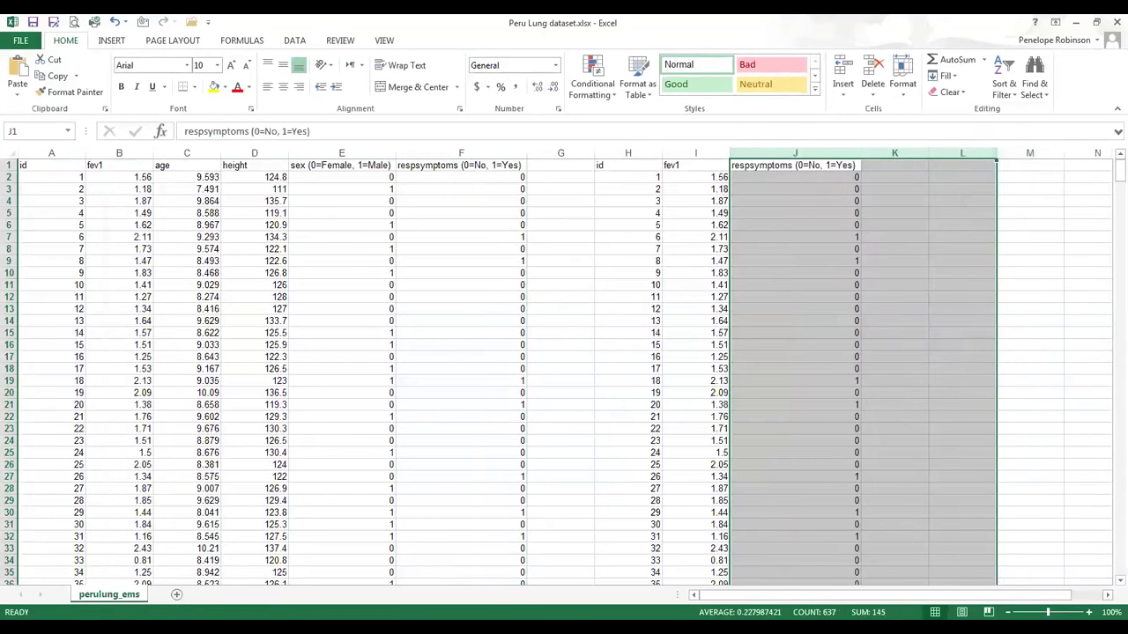
click(549, 221)
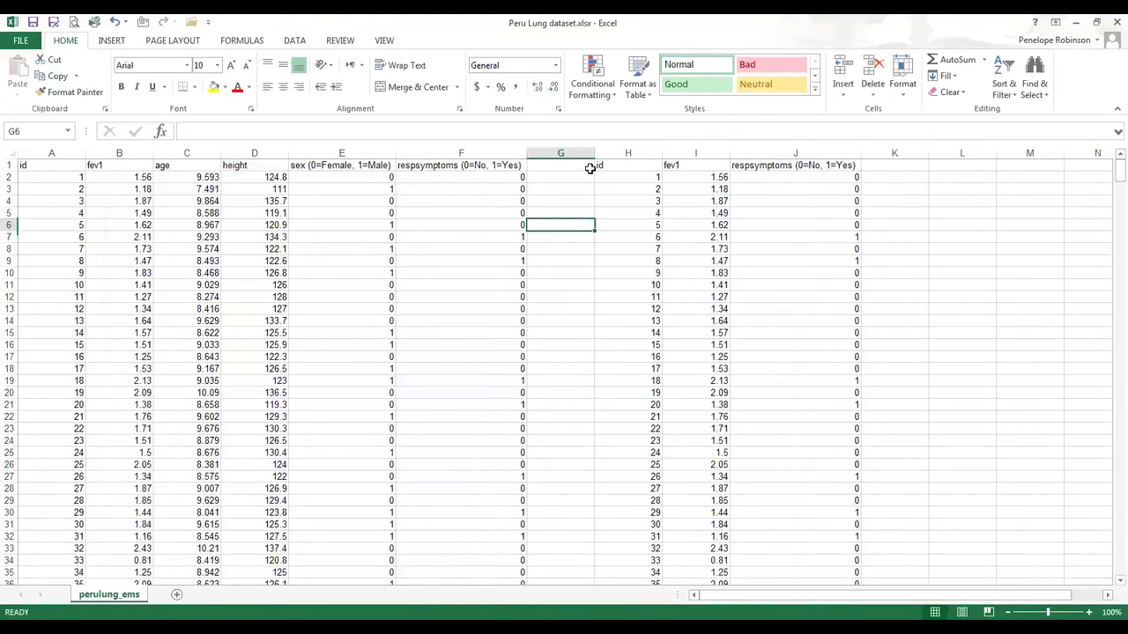
click(620, 150)
right_click(620, 150)
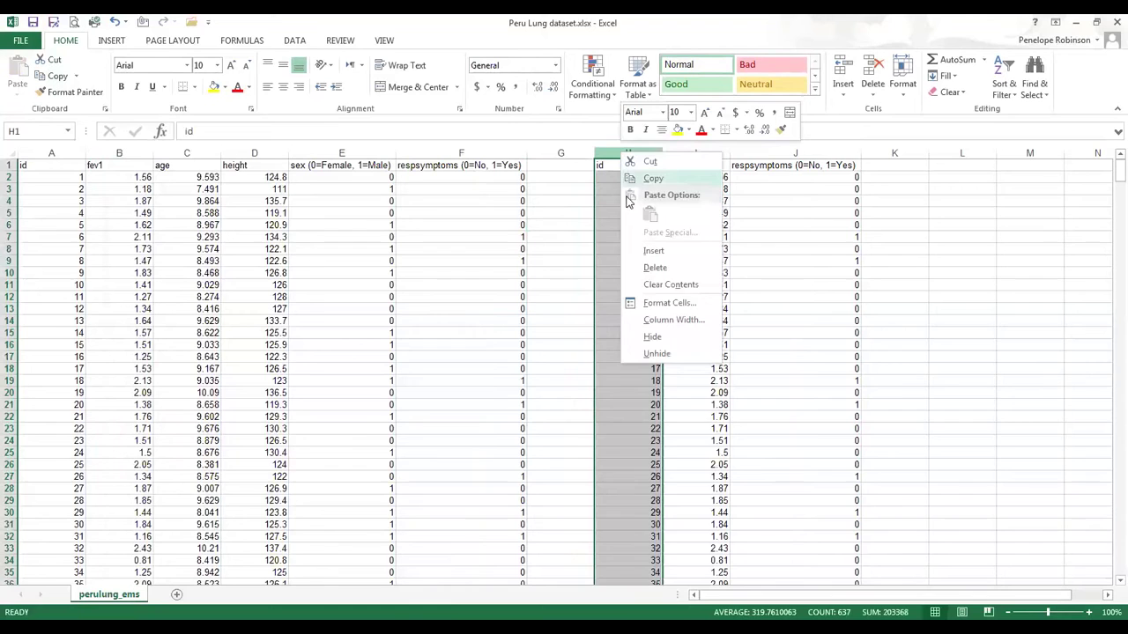
click(665, 267)
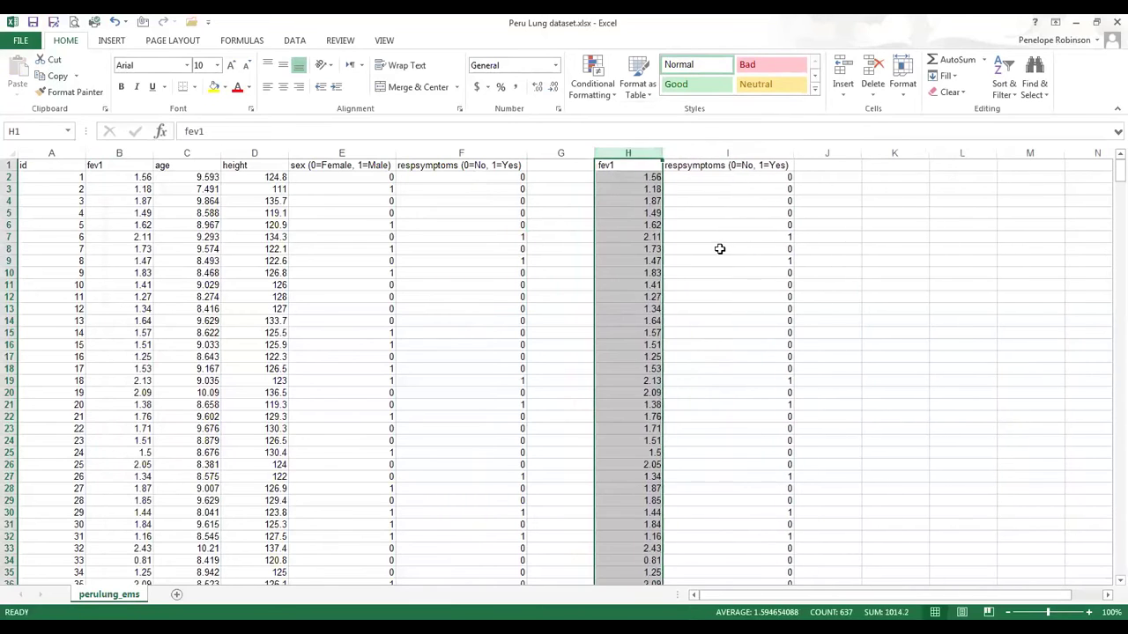
click(854, 212)
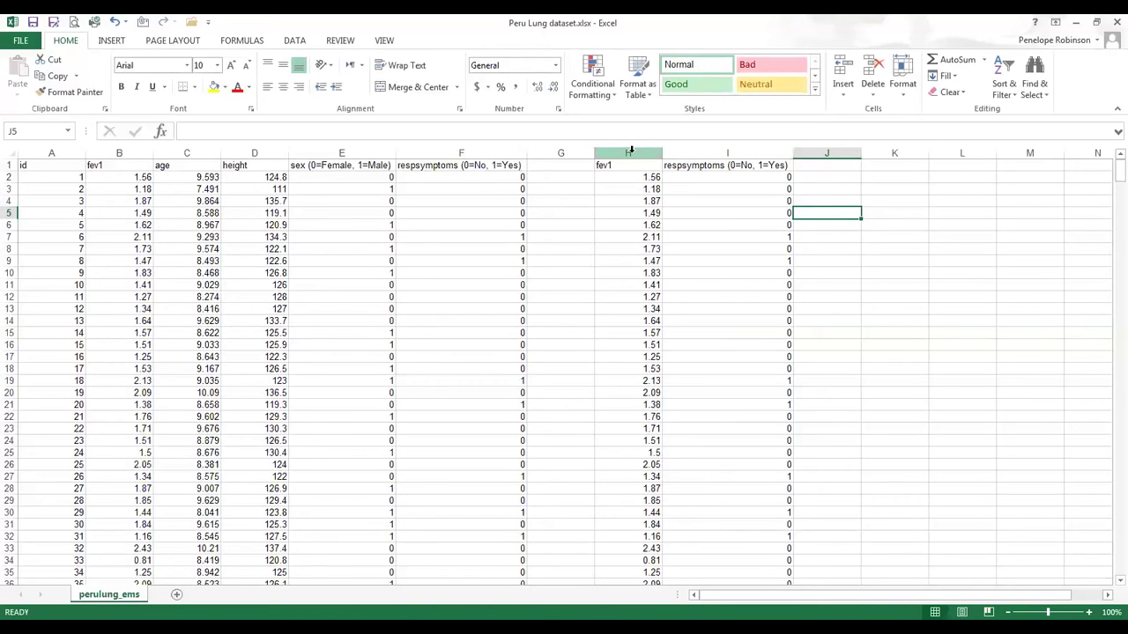
Step: Sort the copied fev1 and respsymptoms columns by respsymptoms, smallest to largest
drag(631, 151, 668, 152)
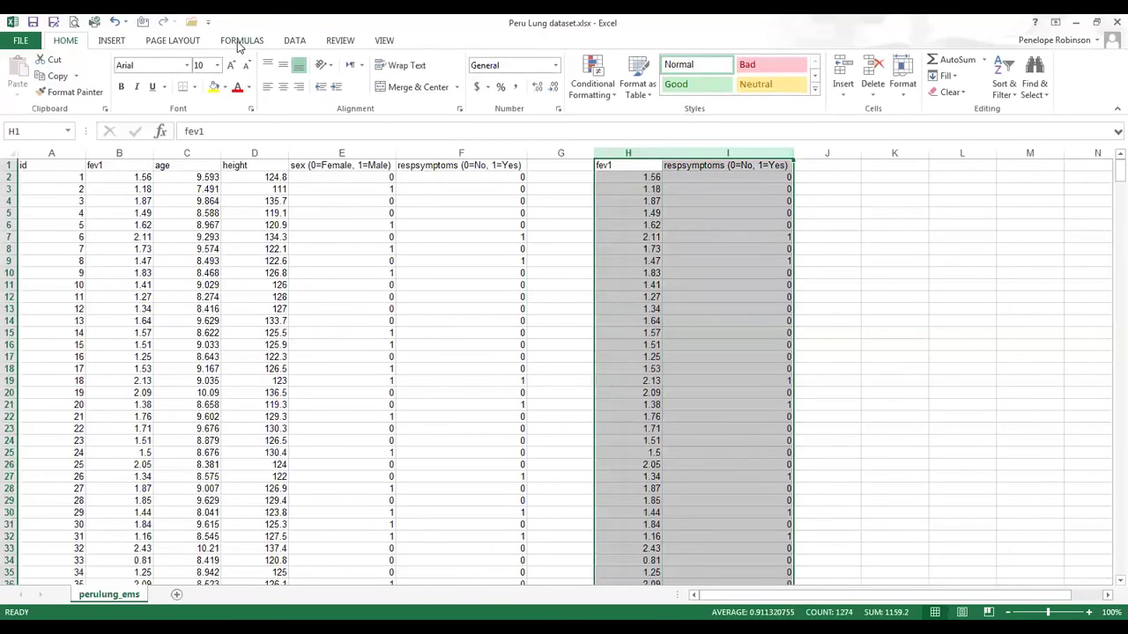
click(295, 42)
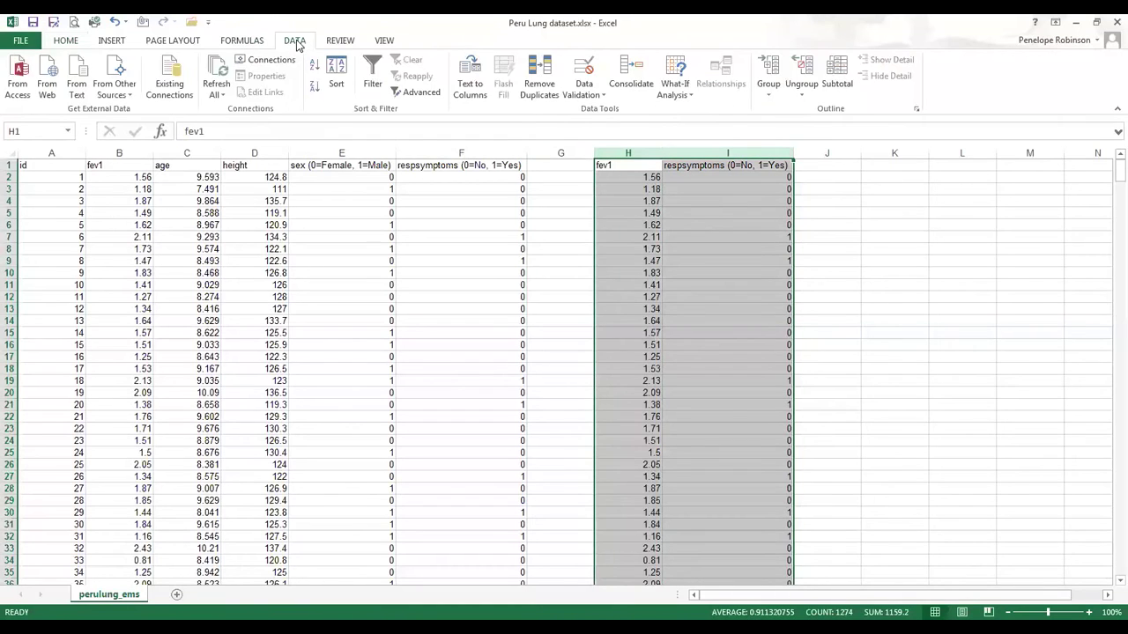
click(333, 71)
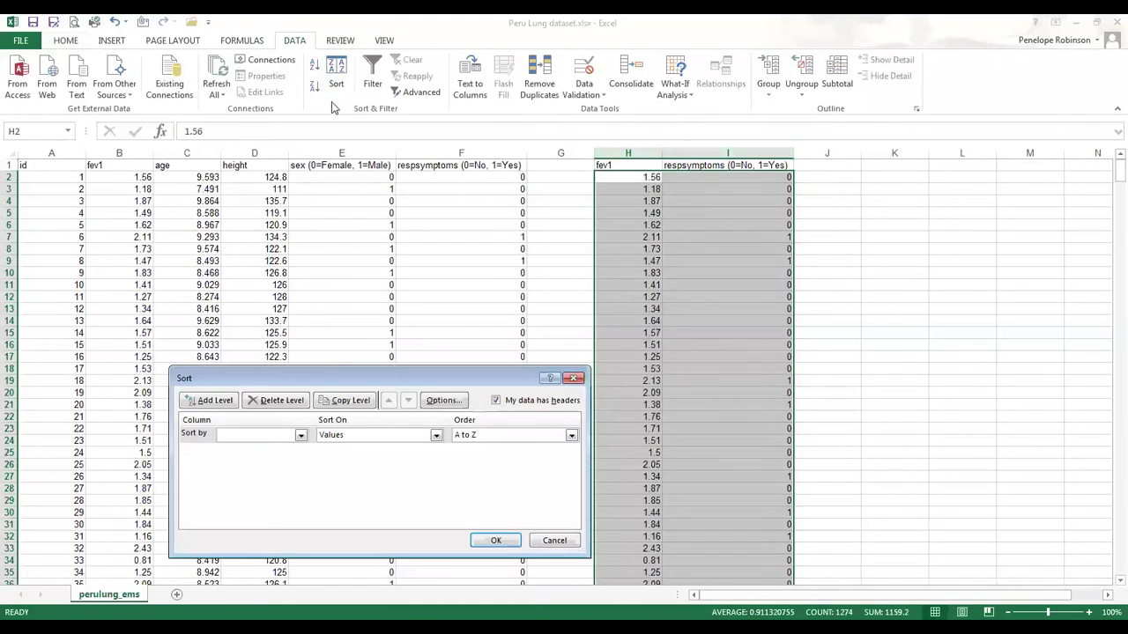
click(301, 435)
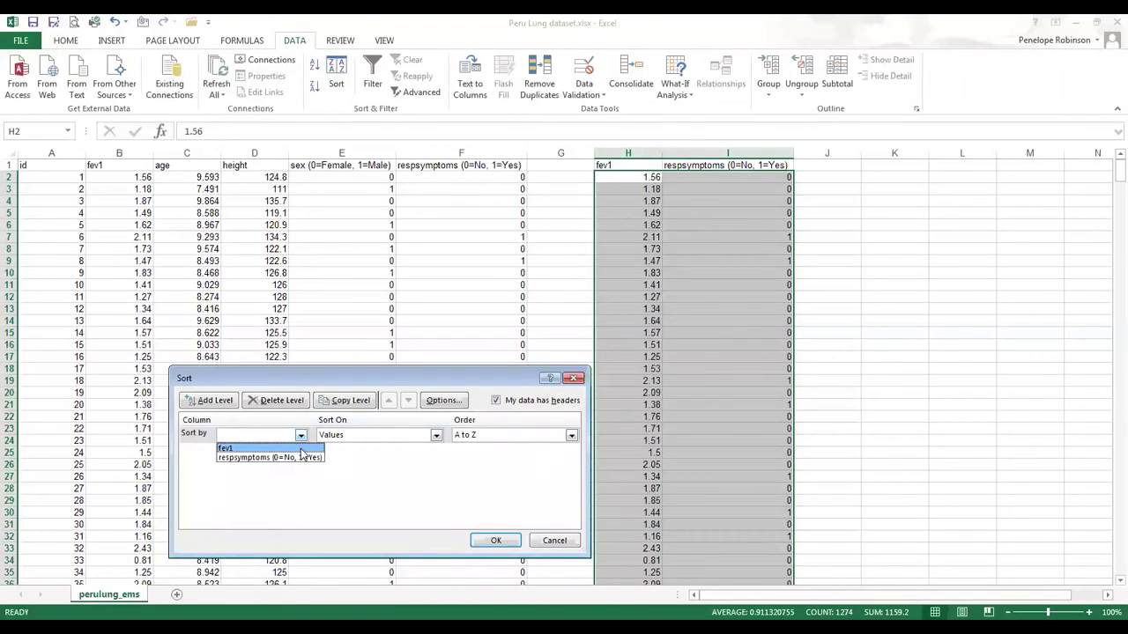
click(301, 457)
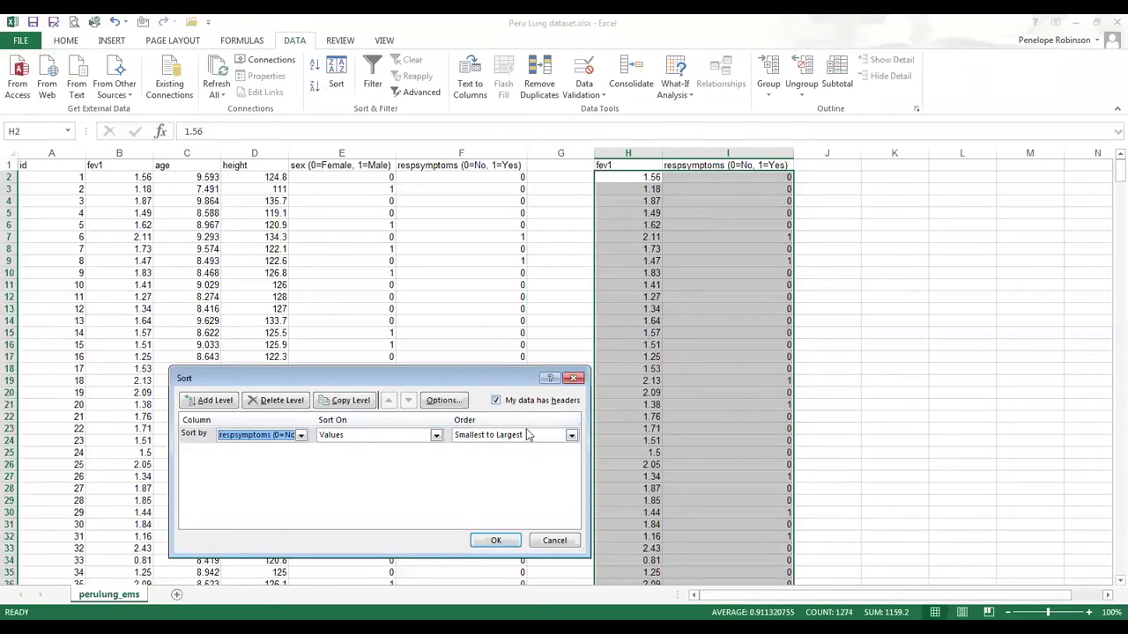
click(486, 541)
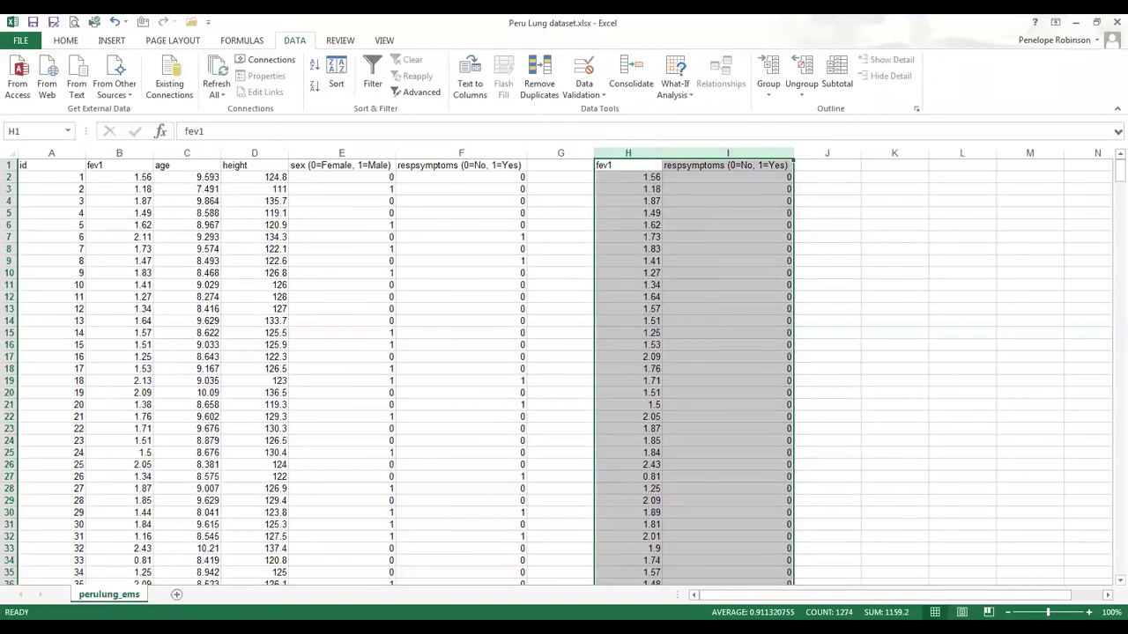
Step: Head K1 'FEV1 (No symptoms)' and L1 'FEV1 (yes symptoms)'
click(894, 165)
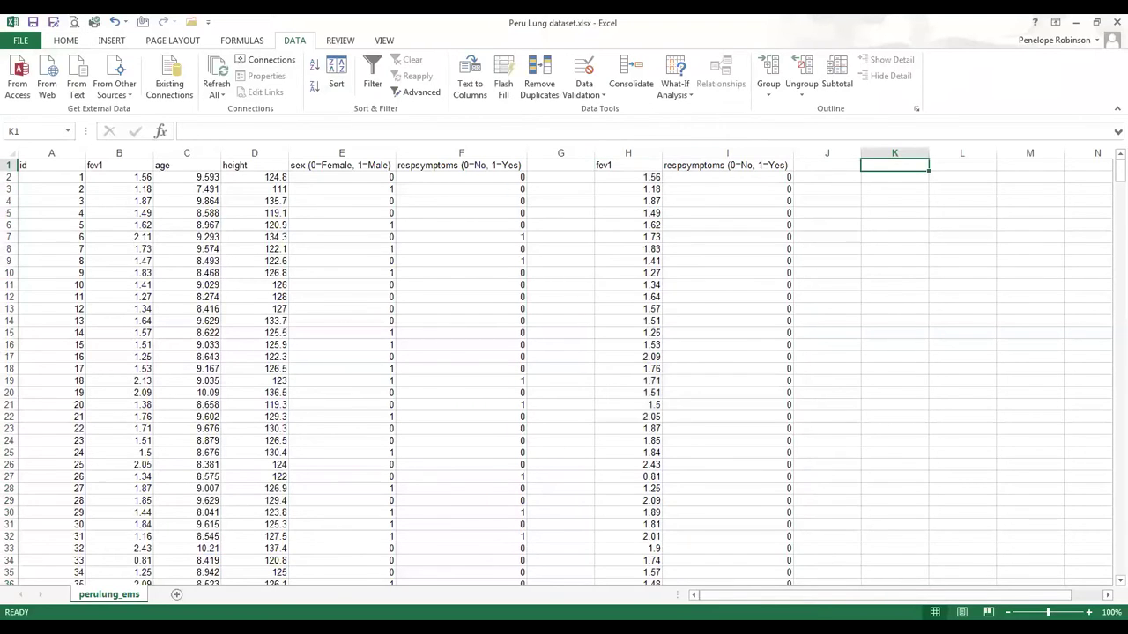
text(FEV1 (Noo s)
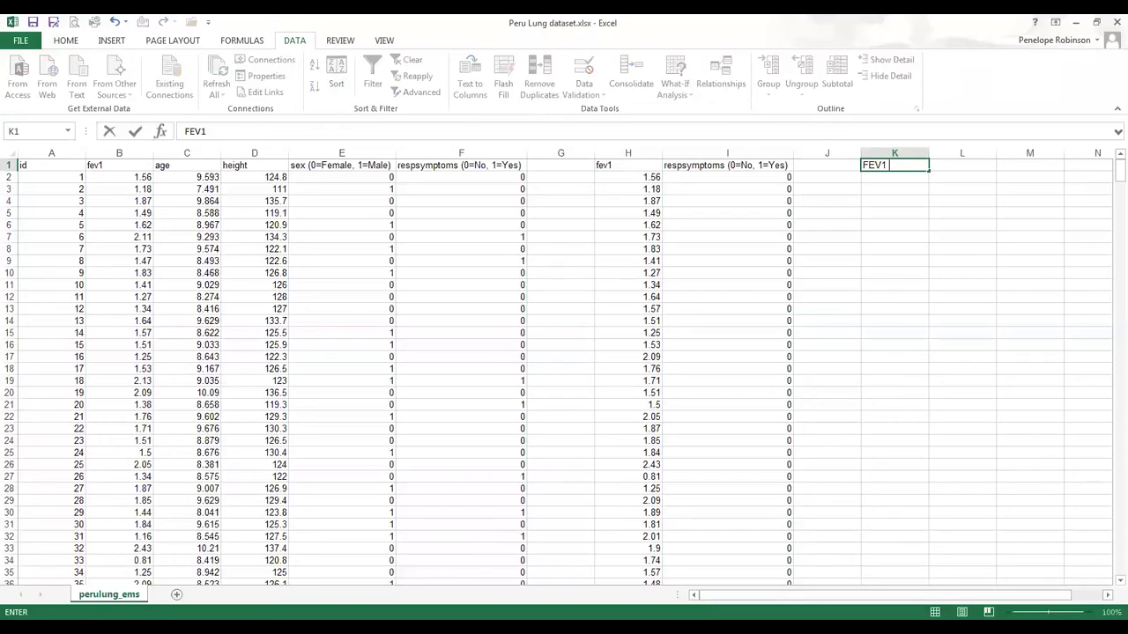
key(BackSpace)
key(BackSpace)
key(BackSpace)
text(symptoms))
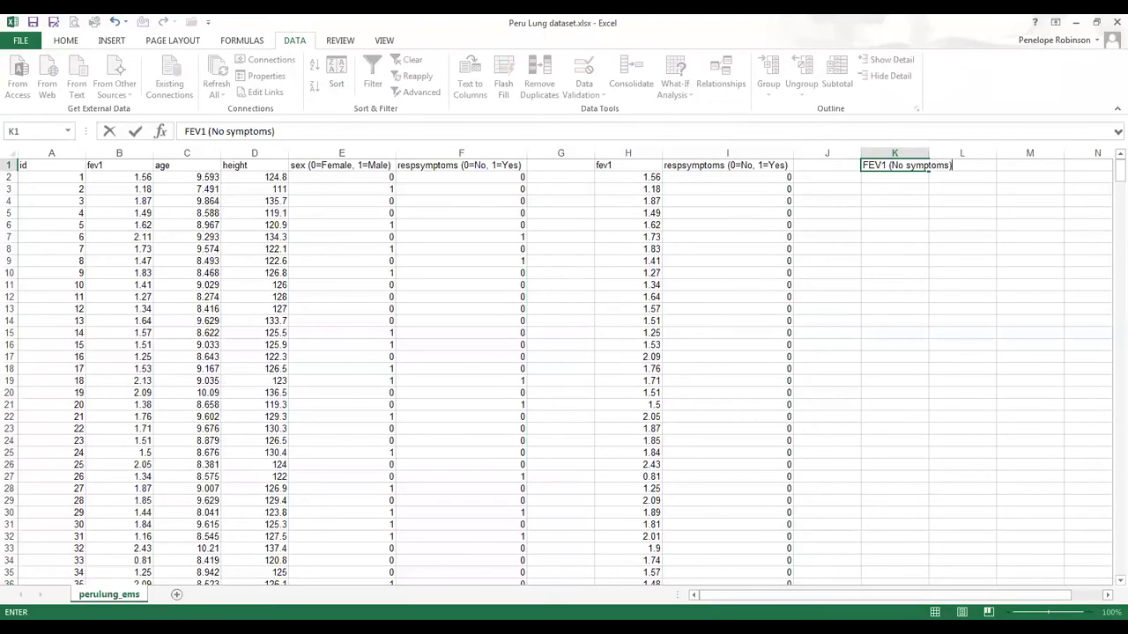
key(Tab)
text(FEV1)
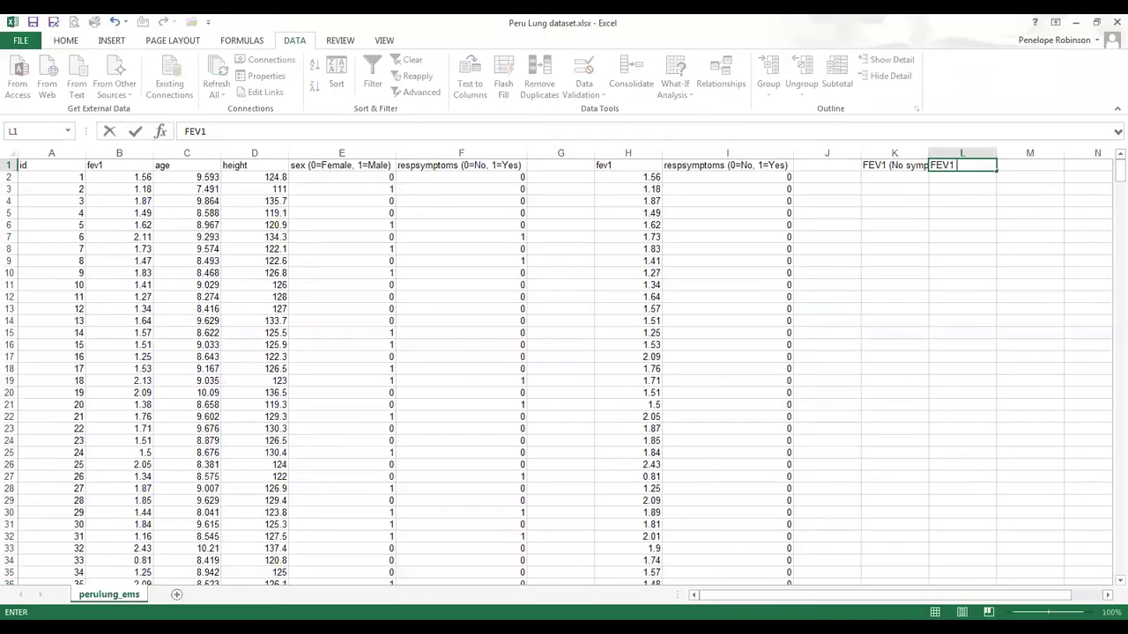
text( (yes symptoms))
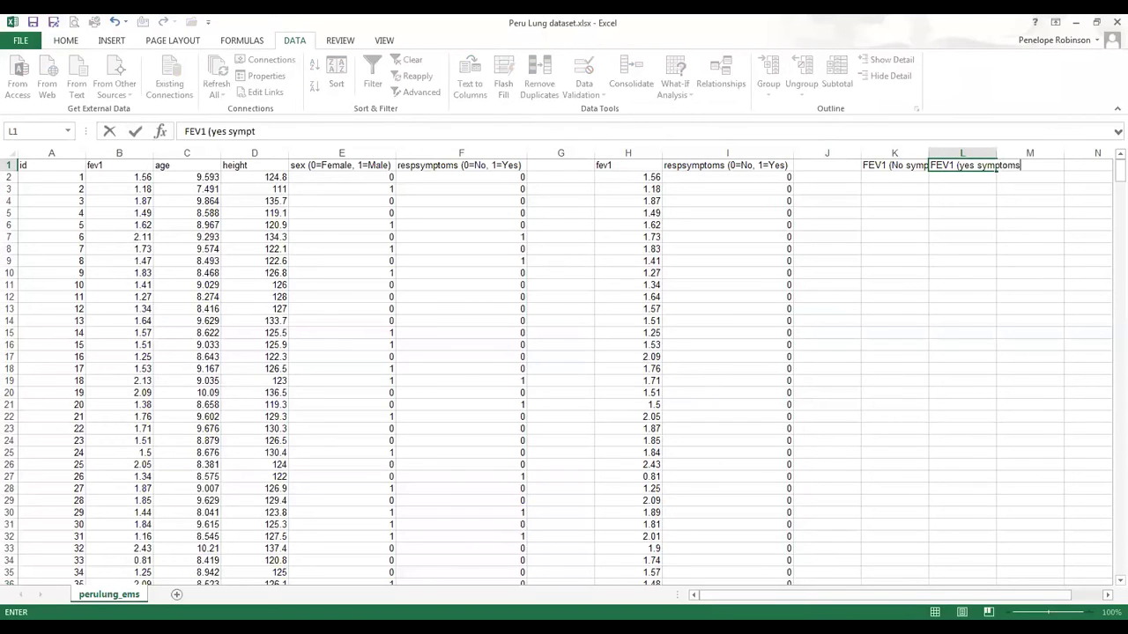
key(Return)
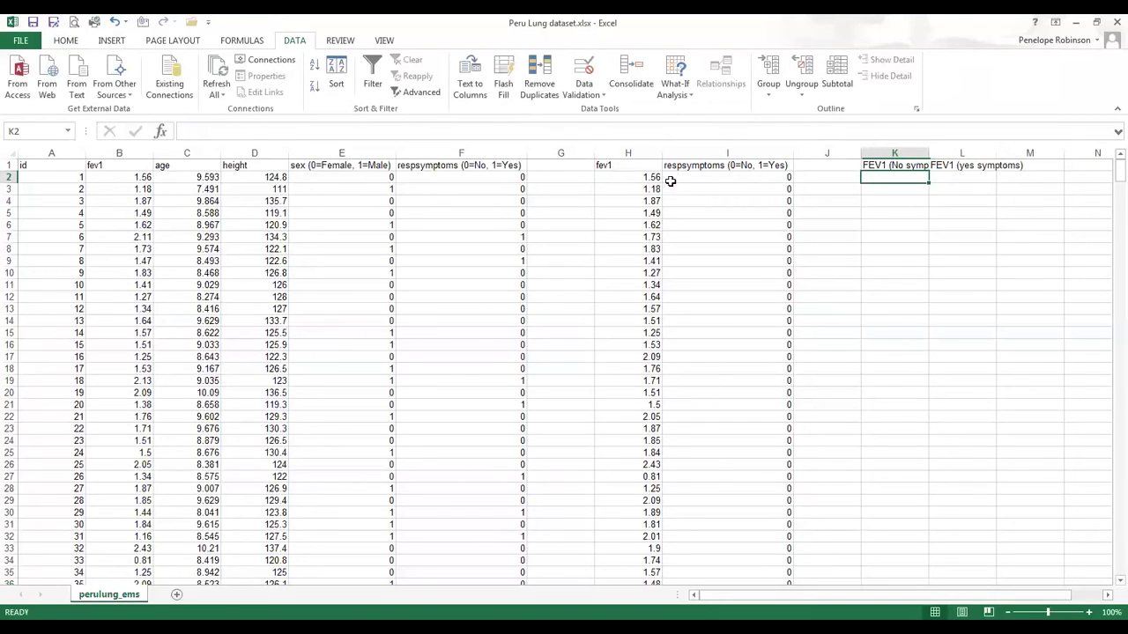
Step: Colour the 491 no-symptom FEV1 values in H2:H492 red
click(625, 177)
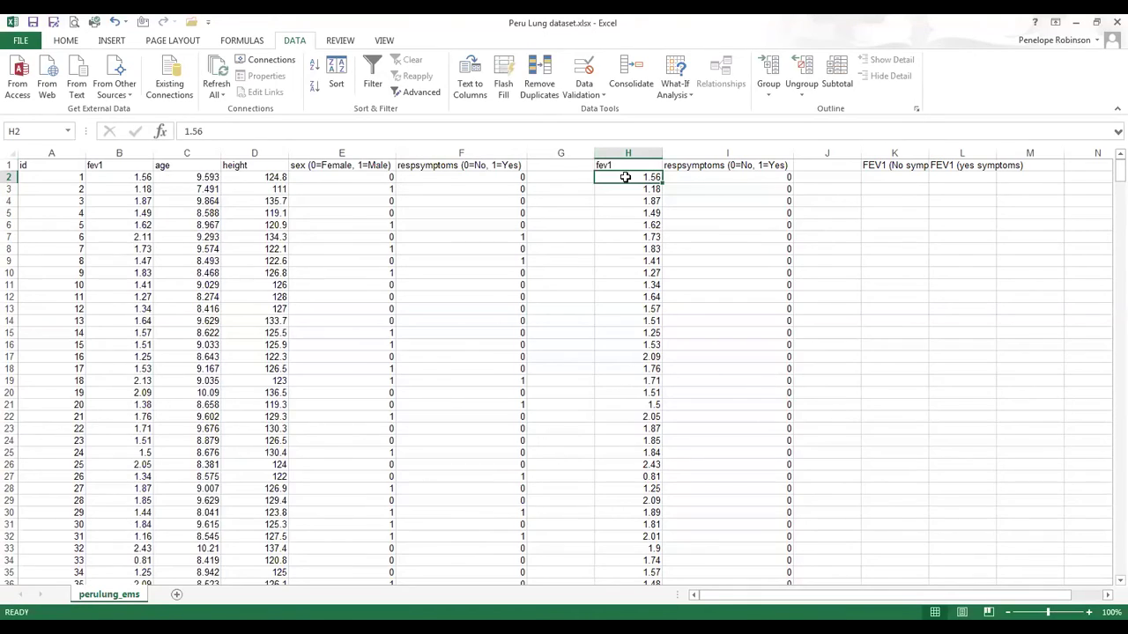
scroll(625, 177, down, 20)
drag(625, 177, 625, 177)
scroll(625, 177, down, 20)
scroll(625, 177, down, 20)
scroll(625, 177, down, 20)
scroll(625, 177, down, 10)
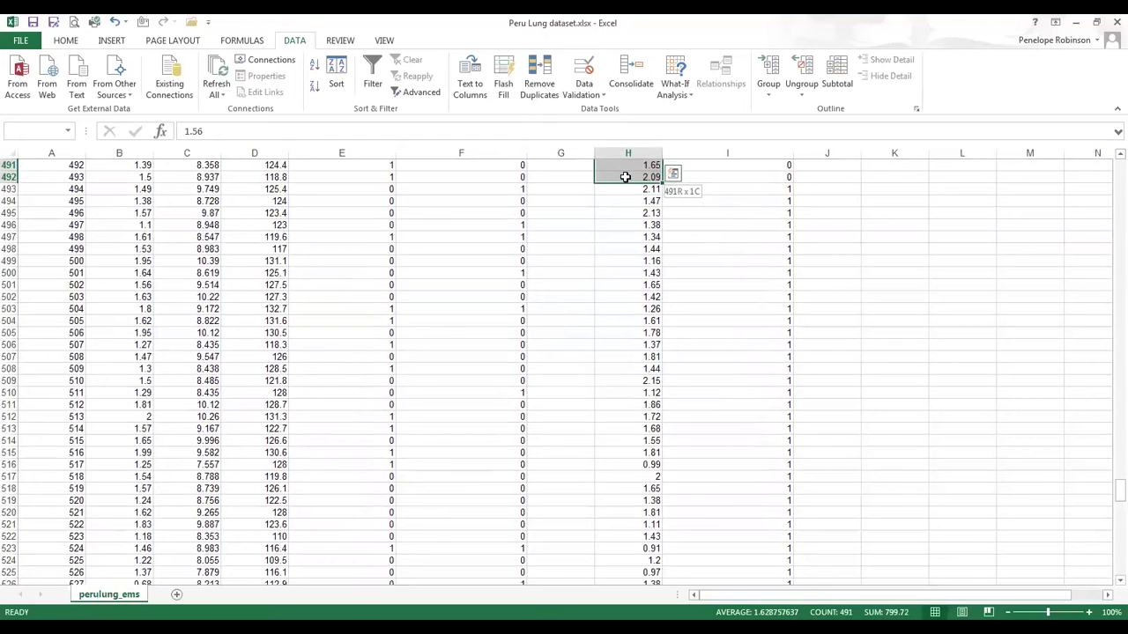
click(60, 47)
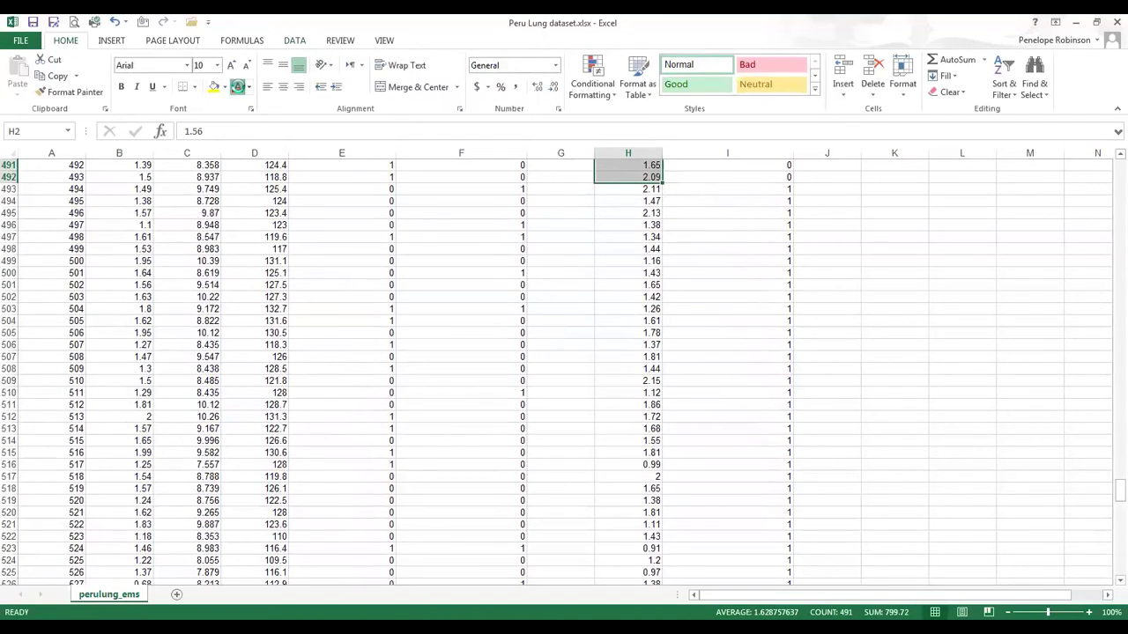
click(238, 86)
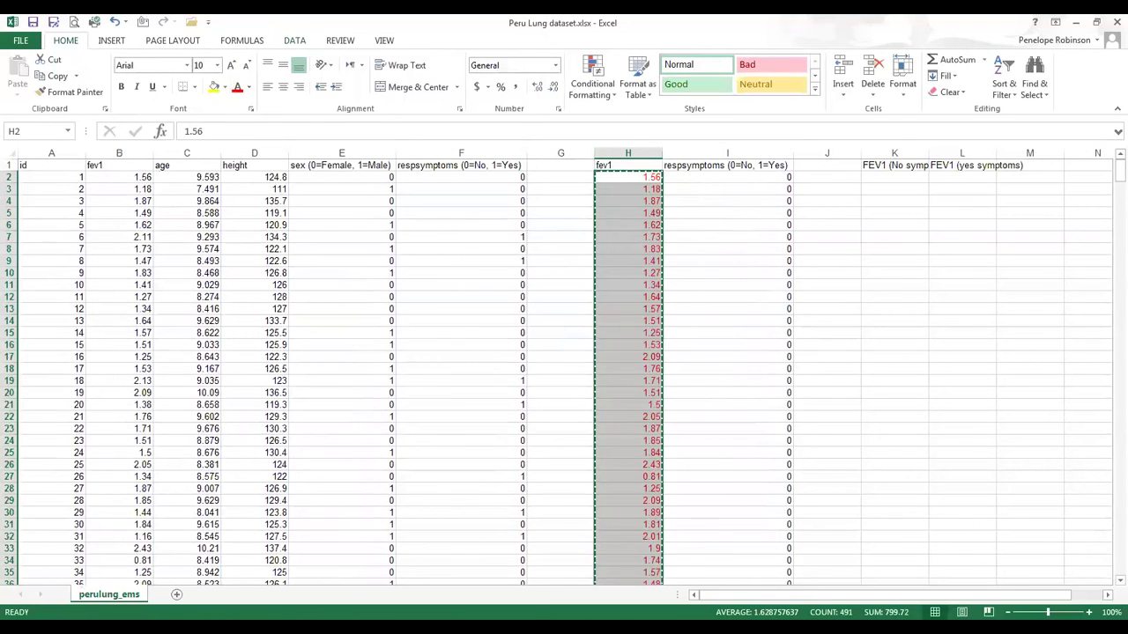
Step: Copy those values into column K from K2, then begin selecting the yes-symptom values in H
key(ctrl+c)
click(894, 177)
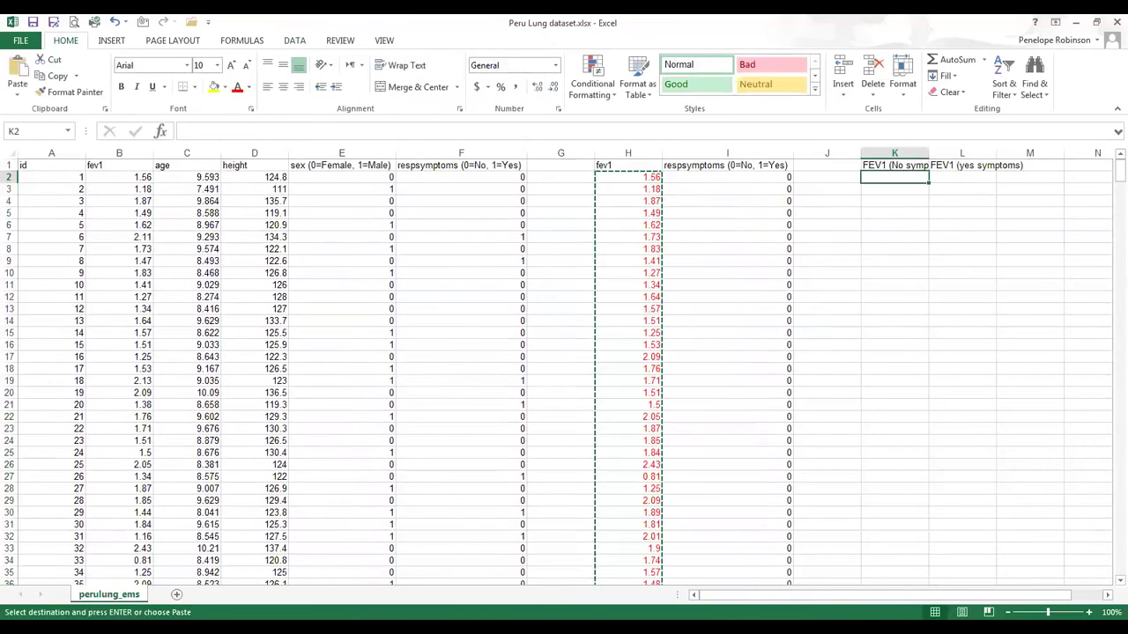
key(ctrl+v)
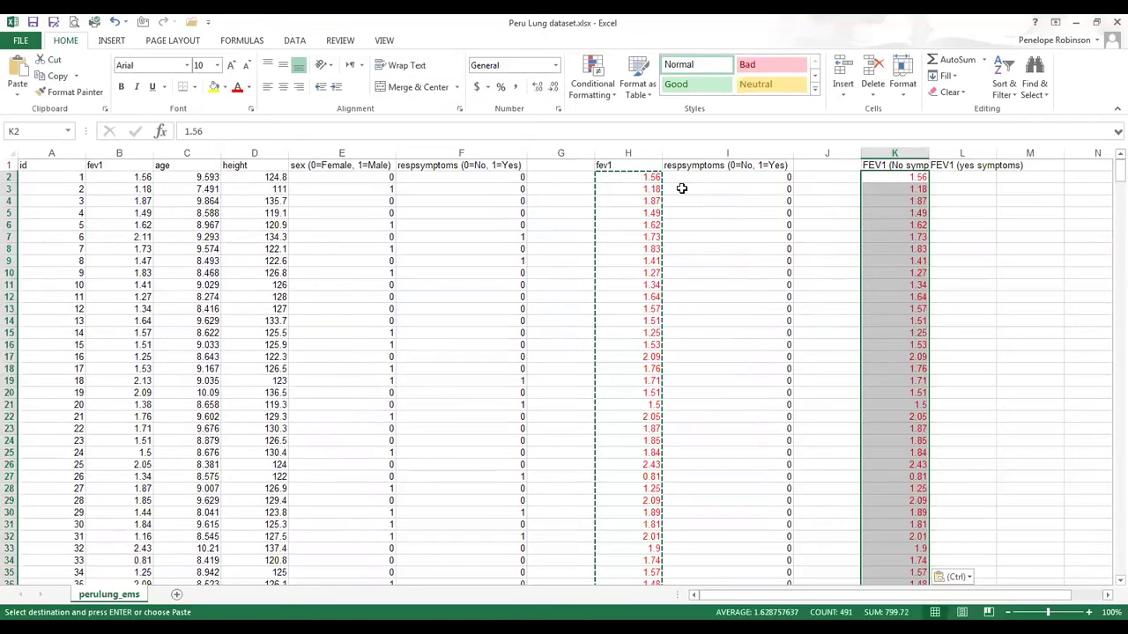
click(632, 190)
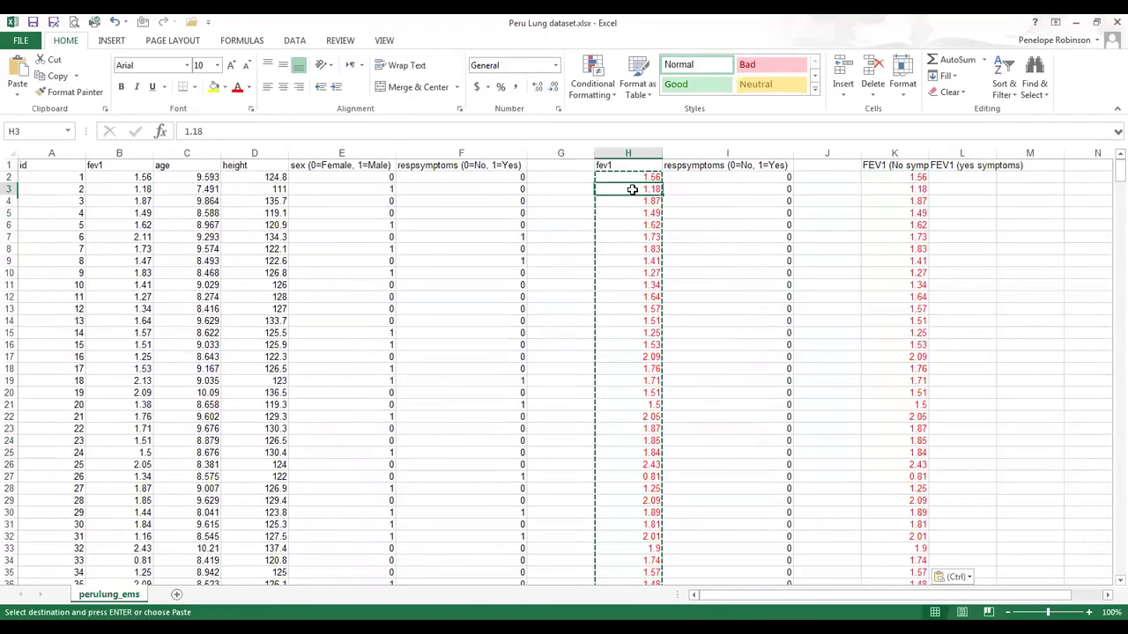
key(ctrl+Down)
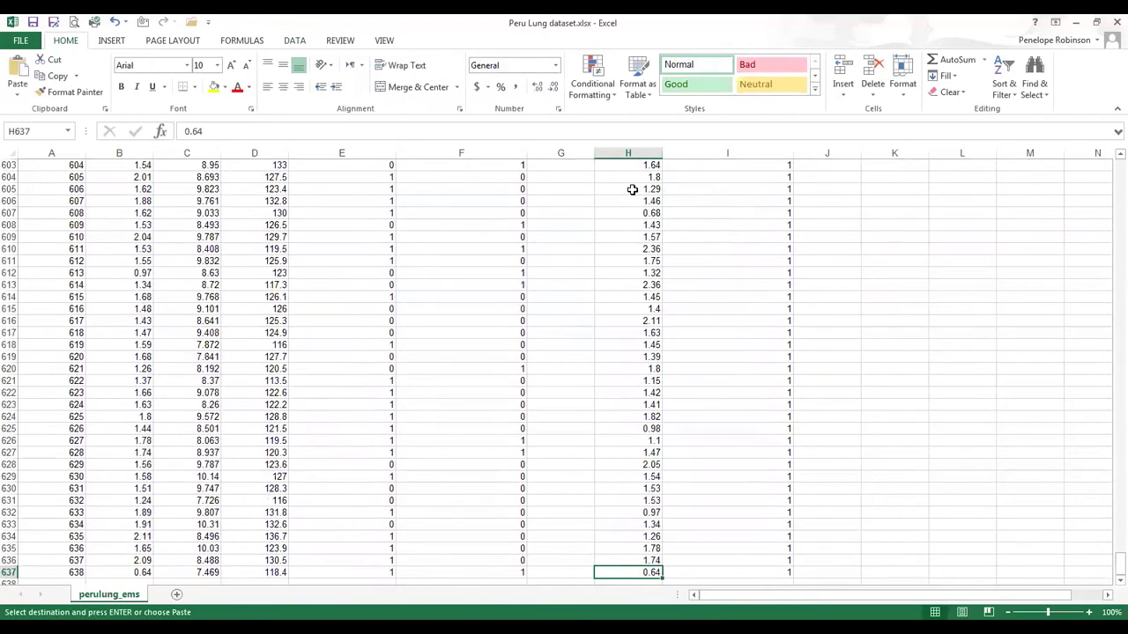
key(shift+Up)
key(shift+Up)
key(shift+Up)
key(shift+Up)
key(shift+Up)
key(shift+Up)
key(shift+Up)
key(shift+Up)
key(shift+Up)
key(shift+Up)
key(shift+Up)
key(shift+Up)
key(shift+Up)
key(shift+Up)
key(shift+Up)
key(shift+Up)
key(shift+Up)
key(shift+Up)
key(shift+Up)
key(shift+Up)
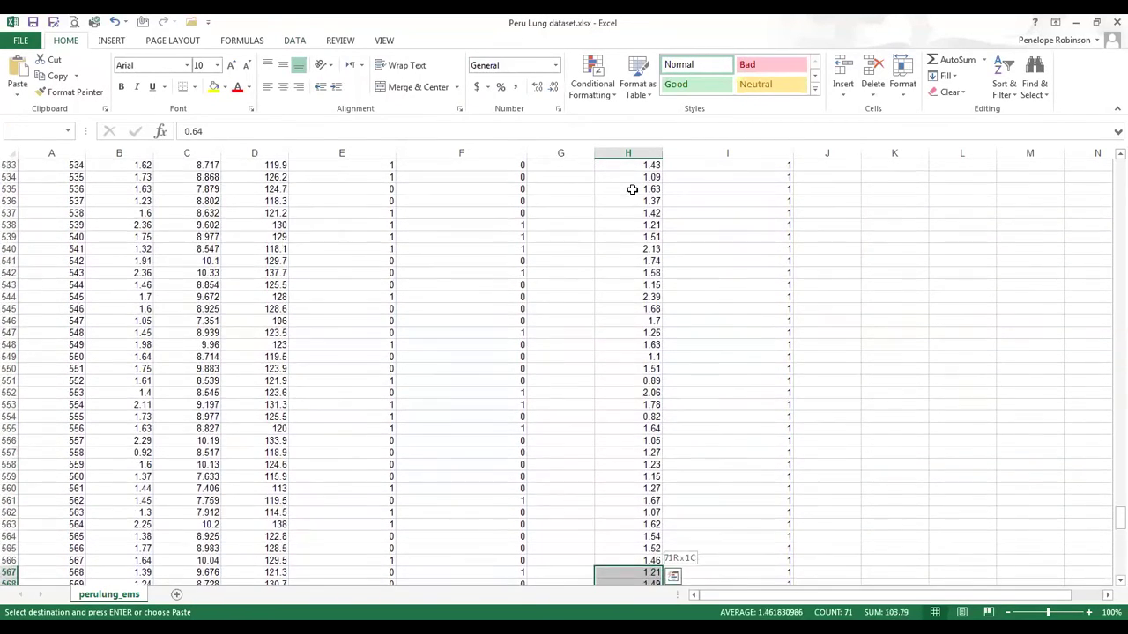
Step: Copy the 145 yes-symptom FEV1 values (H493:H637) into column L starting at L2
key(shift+Up)
key(shift+Up)
key(shift+Up)
key(shift+Up)
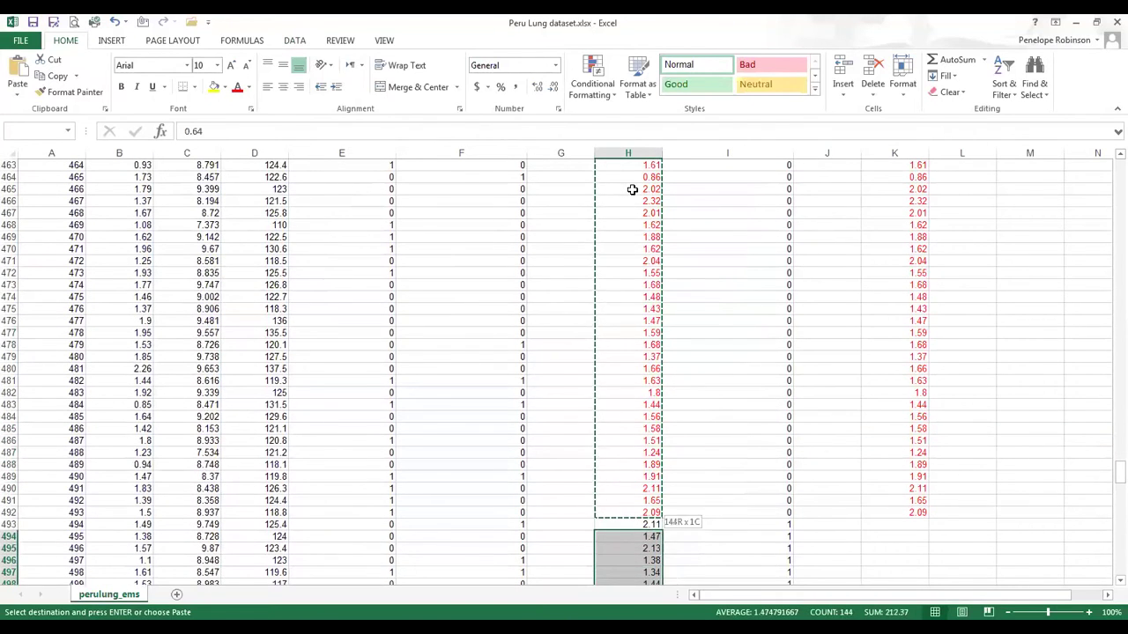
key(ctrl+c)
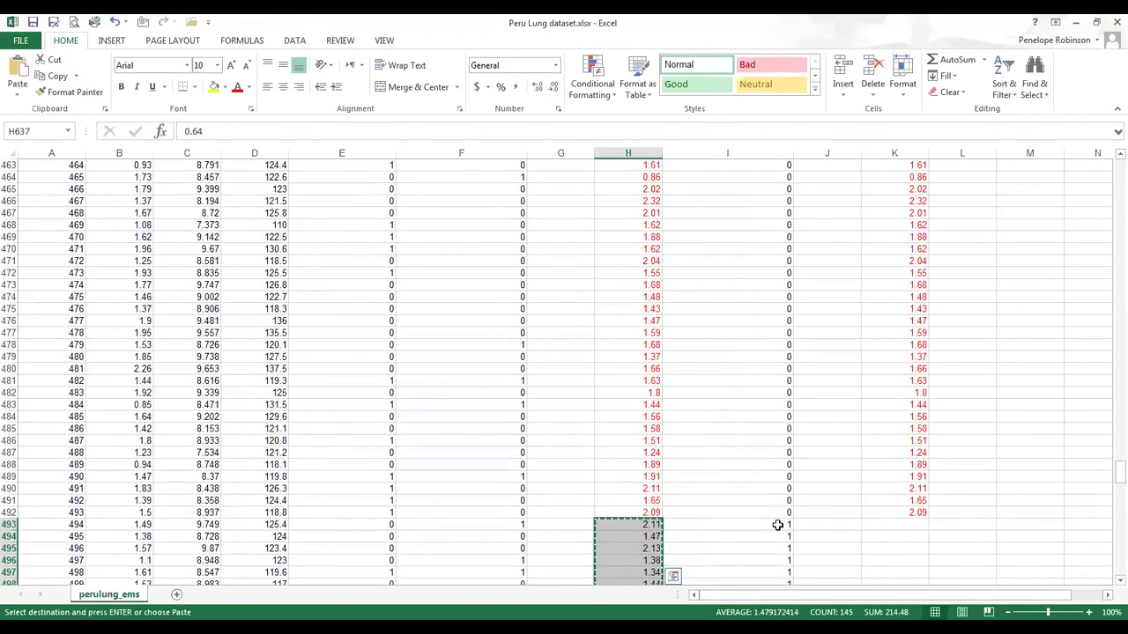
click(961, 512)
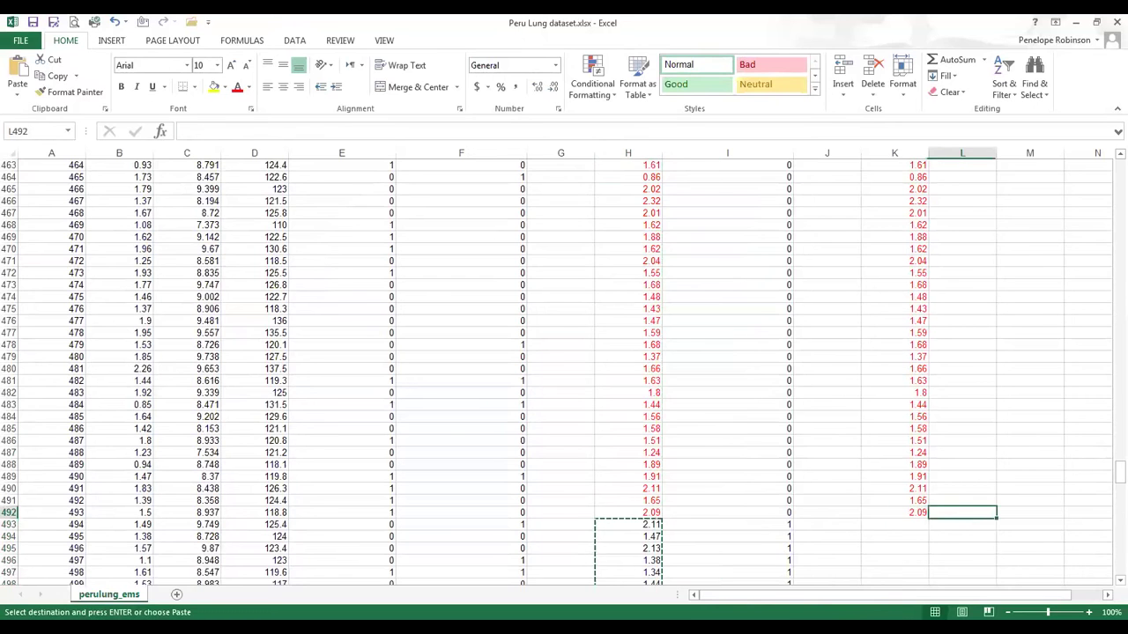
key(ctrl+Up)
key(Down)
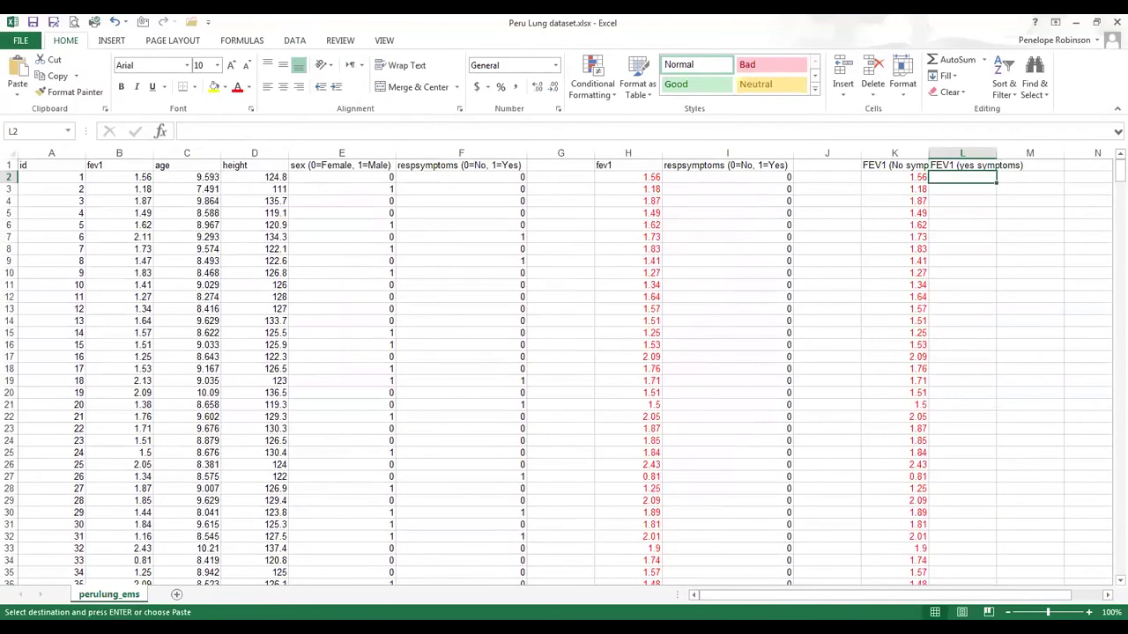
key(ctrl+v)
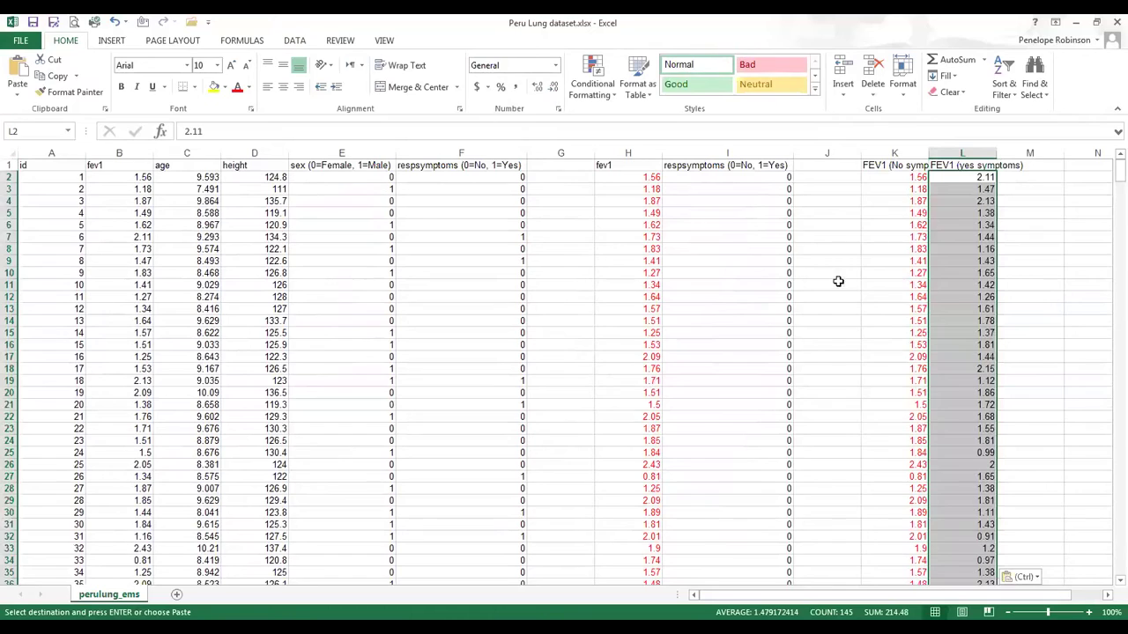
click(832, 273)
Step: Select both FEV1 columns K1:L492 with their headers and copy them
key(Right)
key(Right)
key(ctrl+Down)
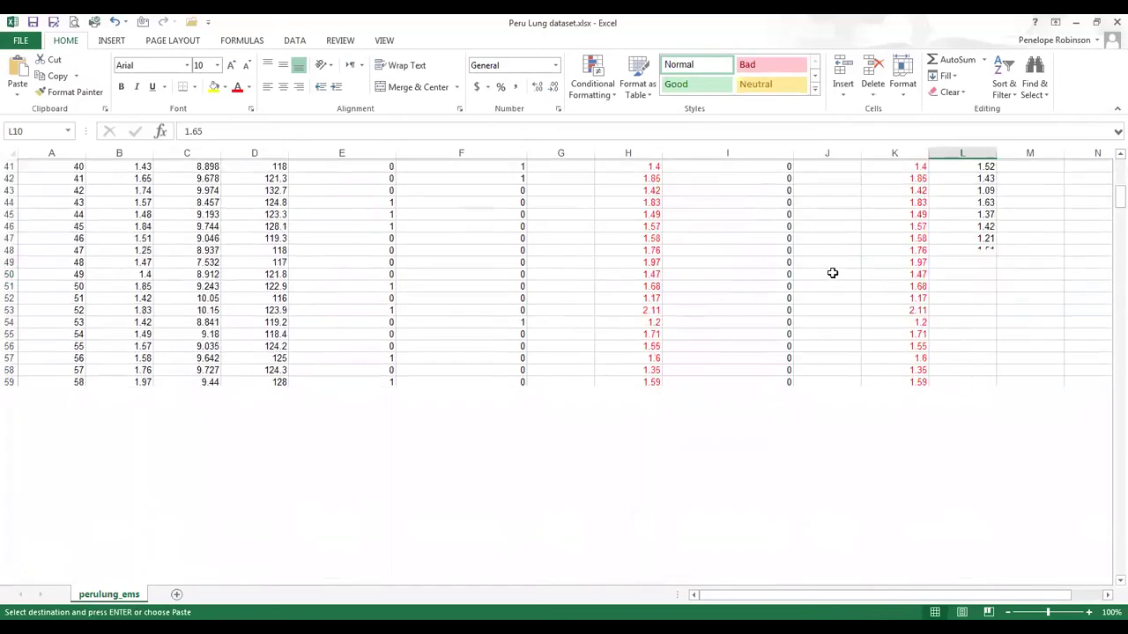
key(Down)
key(Down)
key(Down)
key(Down)
key(Down)
key(Down)
key(Down)
key(Down)
key(Down)
key(Down)
key(Down)
key(Down)
key(Down)
key(Down)
key(Down)
key(Down)
key(Down)
key(Down)
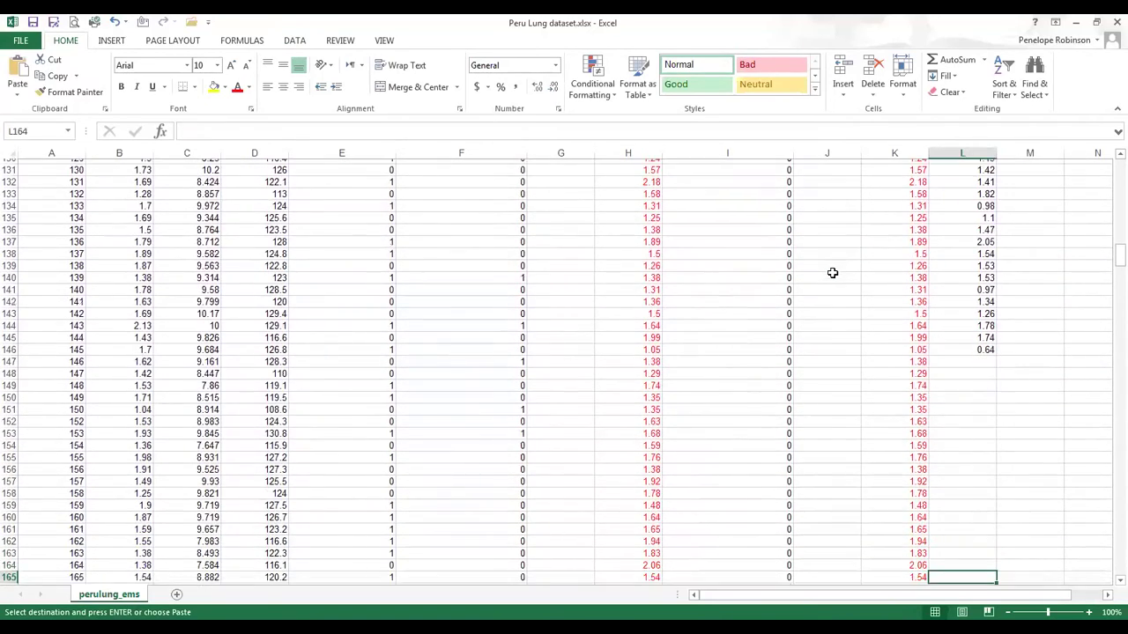
key(Down)
key(Down)
key(Down)
key(Down)
key(Down)
key(Down)
key(Down)
key(Down)
key(Down)
key(Down)
key(Down)
key(Down)
key(Down)
key(Down)
key(Down)
key(Down)
key(Down)
key(Down)
key(Down)
key(Down)
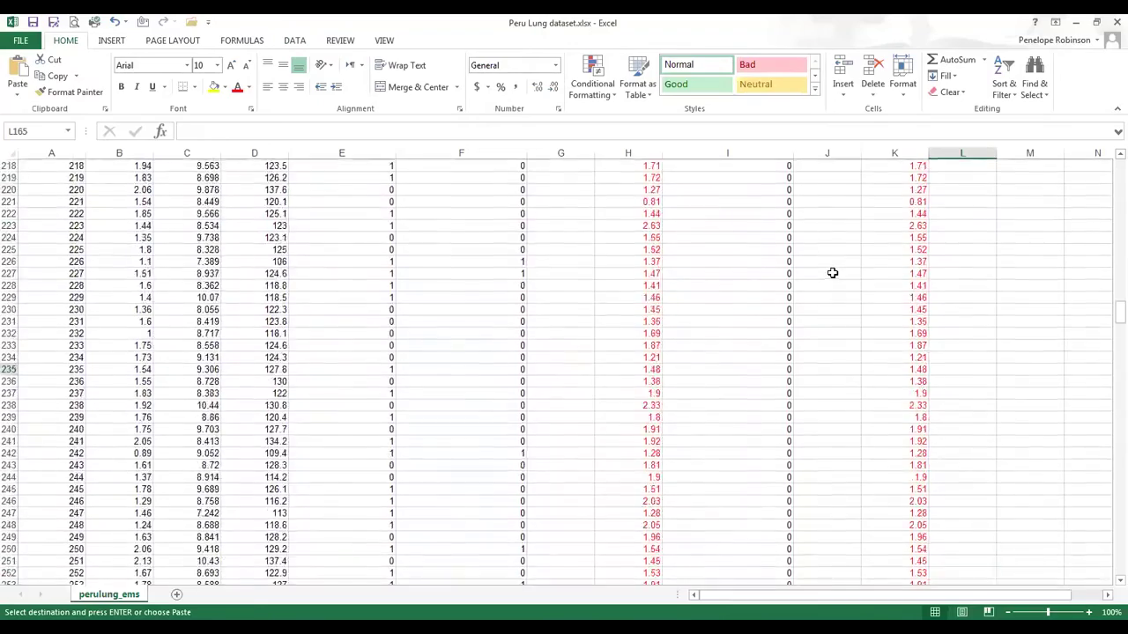
key(Down)
key(Down)
key(Down)
key(Down)
key(Down)
key(Down)
key(Down)
key(Down)
key(Down)
key(Down)
key(Down)
key(Down)
key(Down)
key(Down)
key(Down)
key(Down)
key(Down)
key(Down)
key(Down)
key(Down)
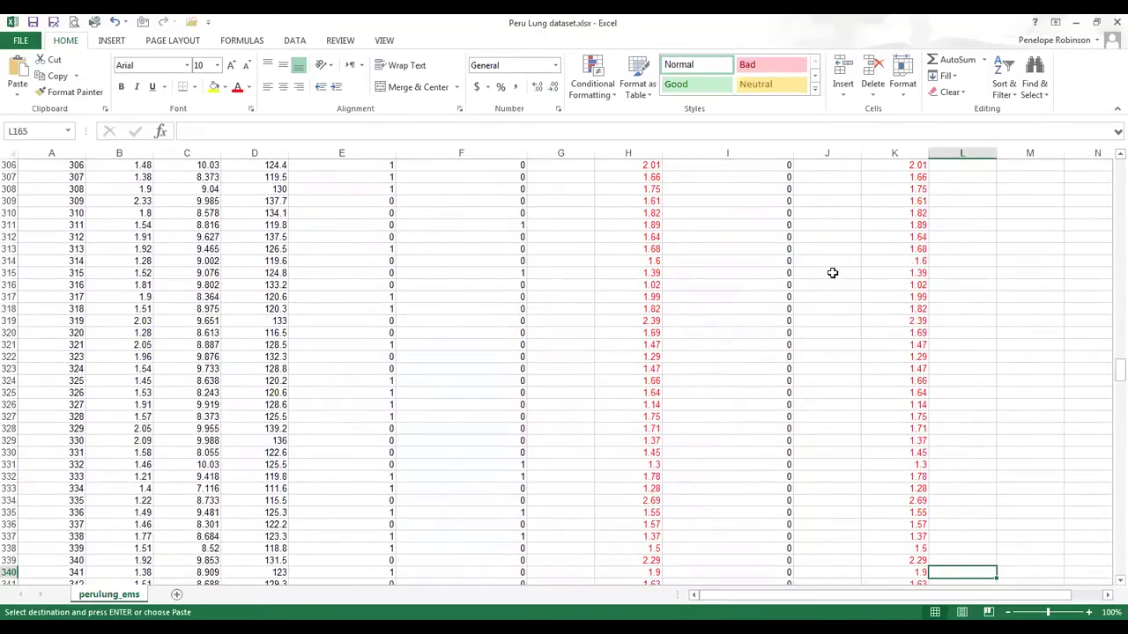
key(ctrl+shift+Up)
key(ctrl+v)
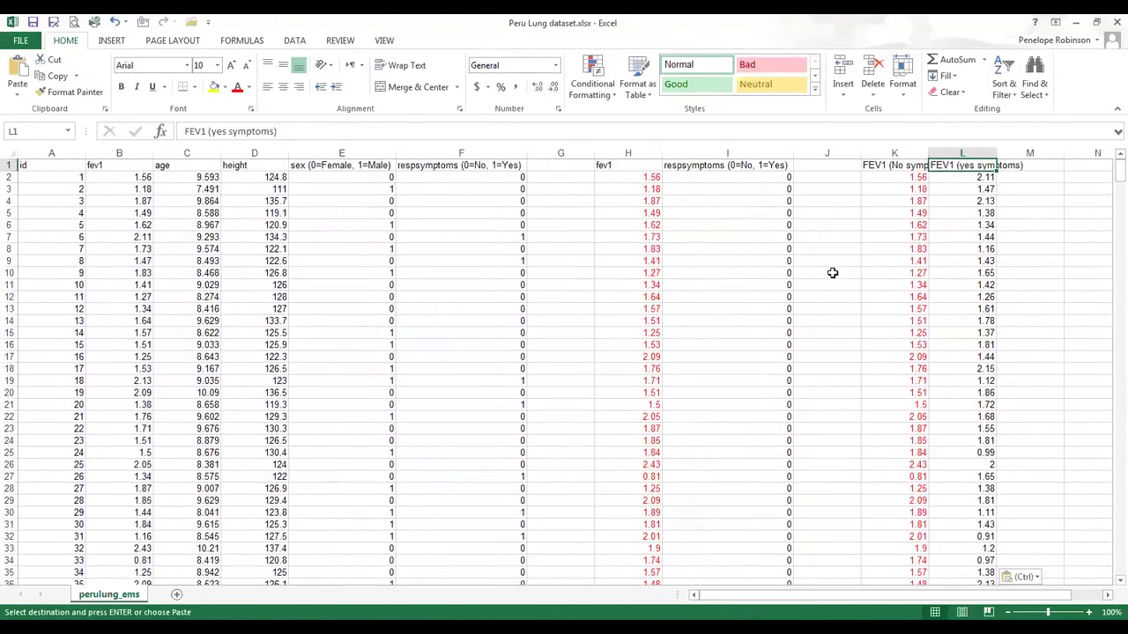
key(Left)
key(shift+Right)
key(ctrl+shift+Down)
key(ctrl+c)
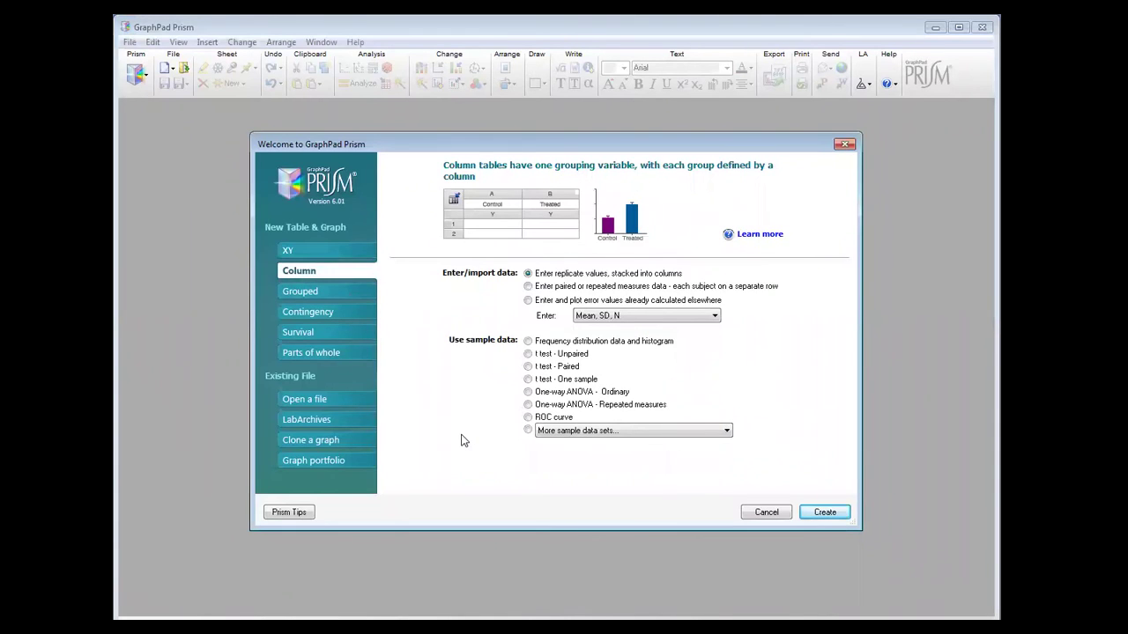
Step: Create a new Column project from the 't test - Unpaired' sample data
click(528, 354)
click(823, 513)
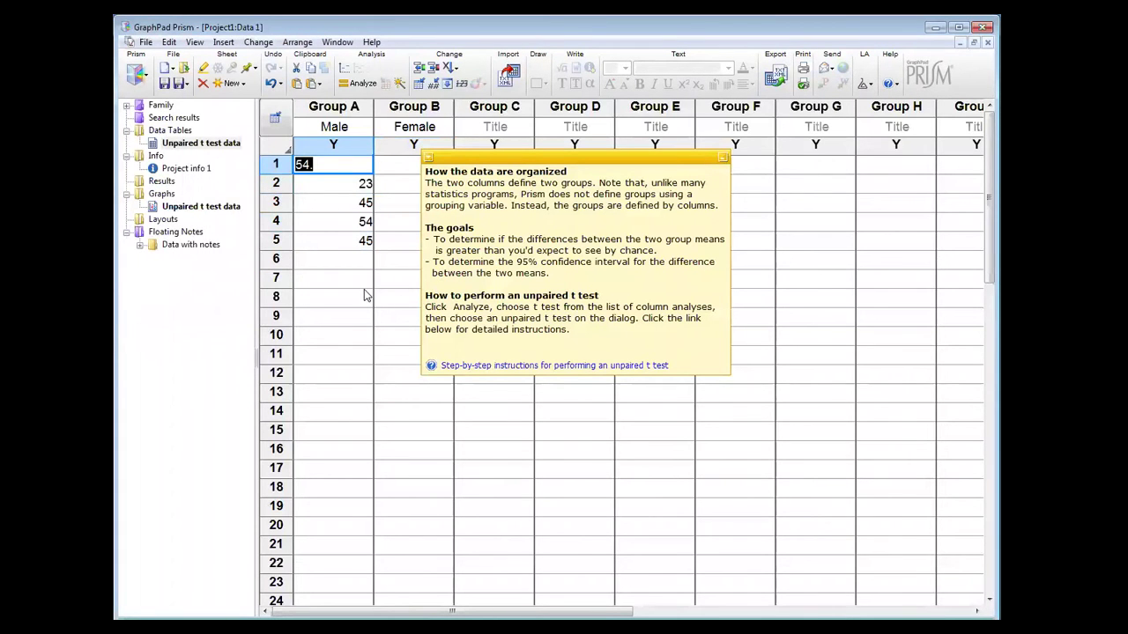
Step: Replace the sample data by pasting the two FEV1 columns, with titles, at Group A
click(367, 297)
click(328, 128)
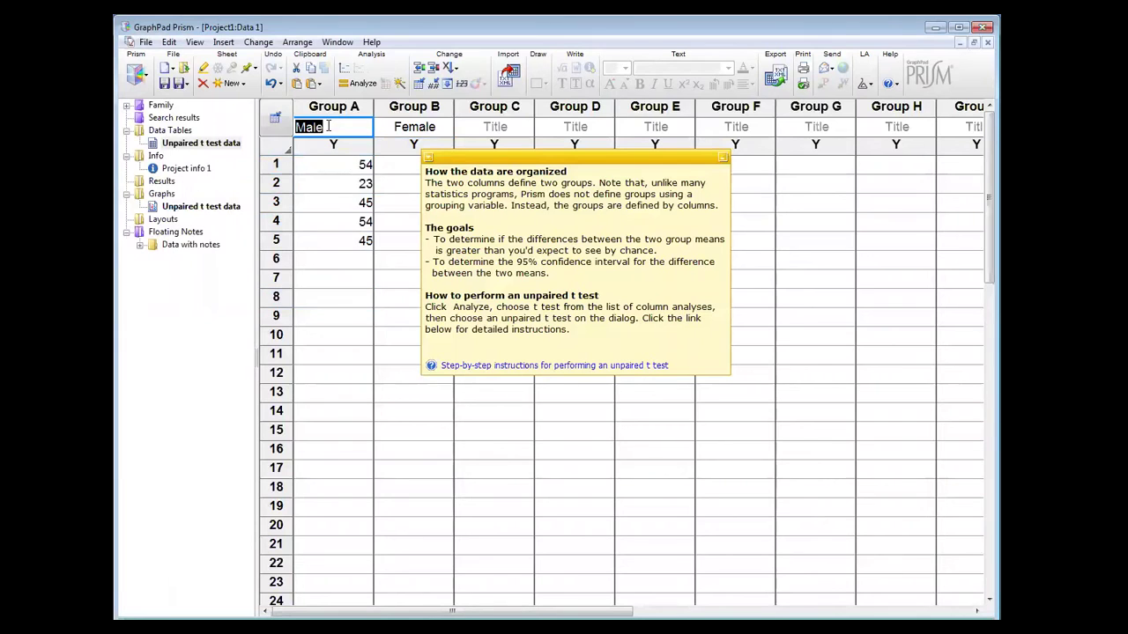
key(ctrl+v)
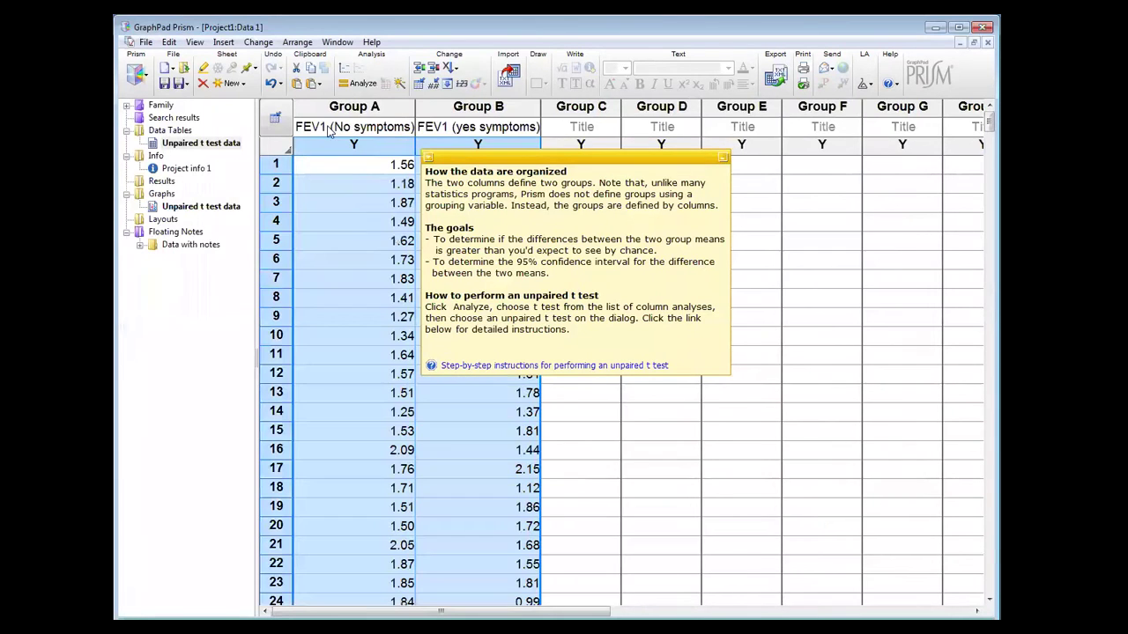
click(724, 161)
click(663, 199)
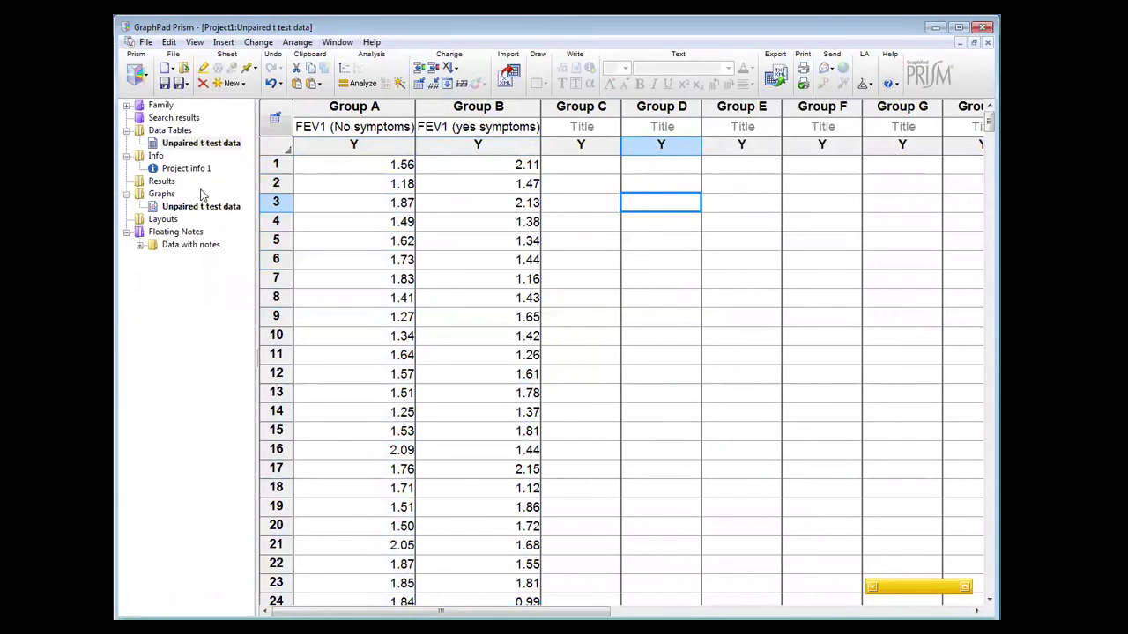
Step: Run an unpaired t test on the FEV1 columns with default settings, giving P < 0.0001
click(353, 91)
click(446, 313)
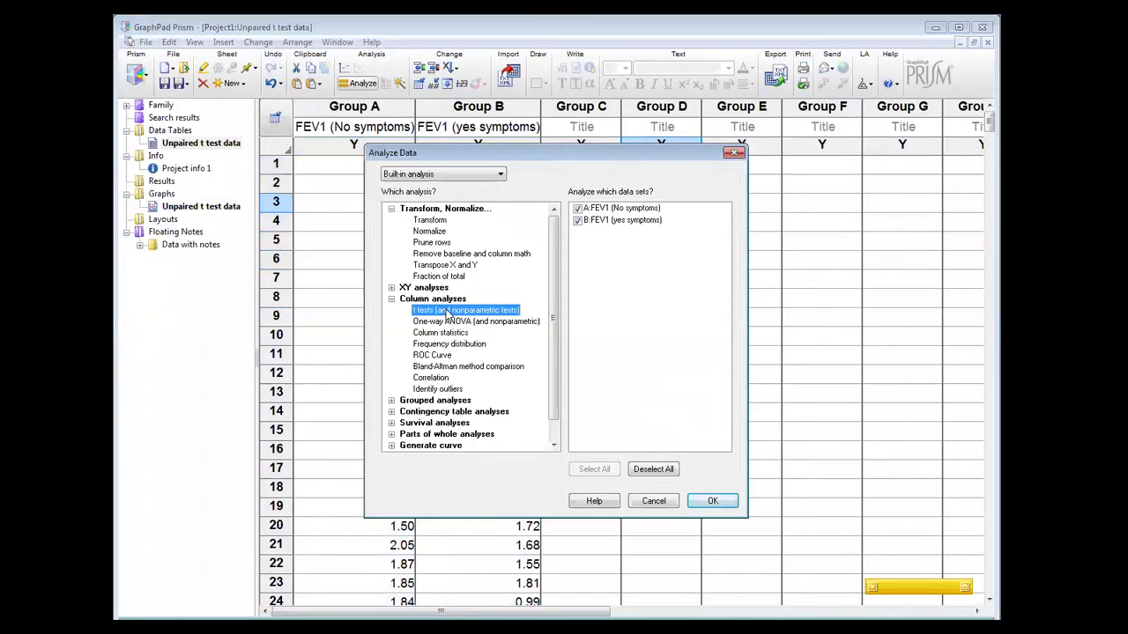
click(710, 500)
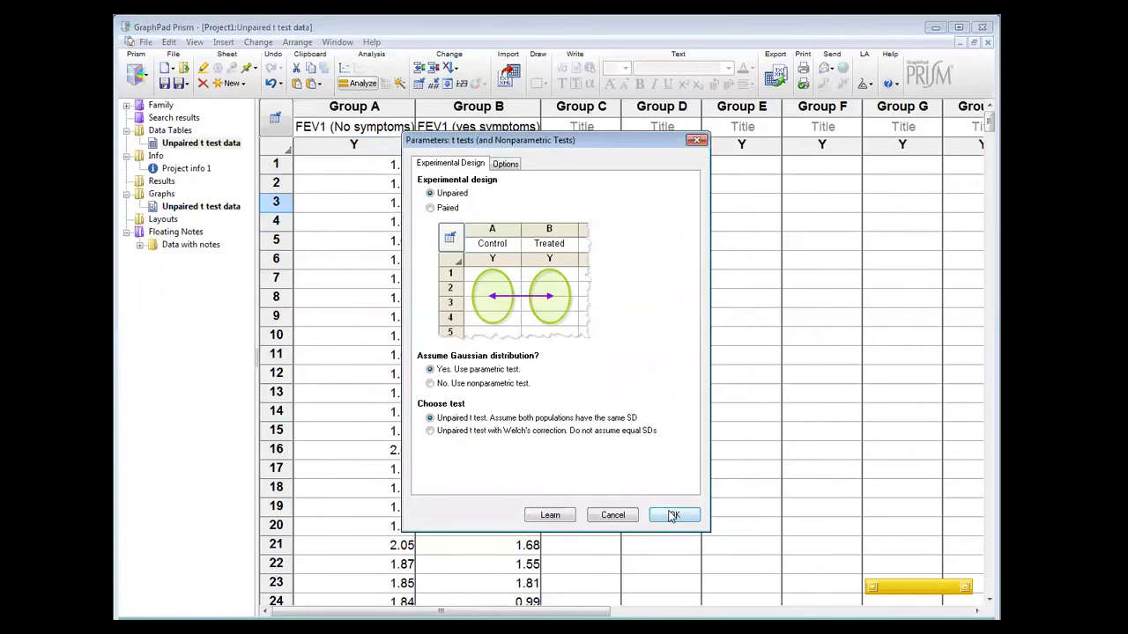
click(672, 517)
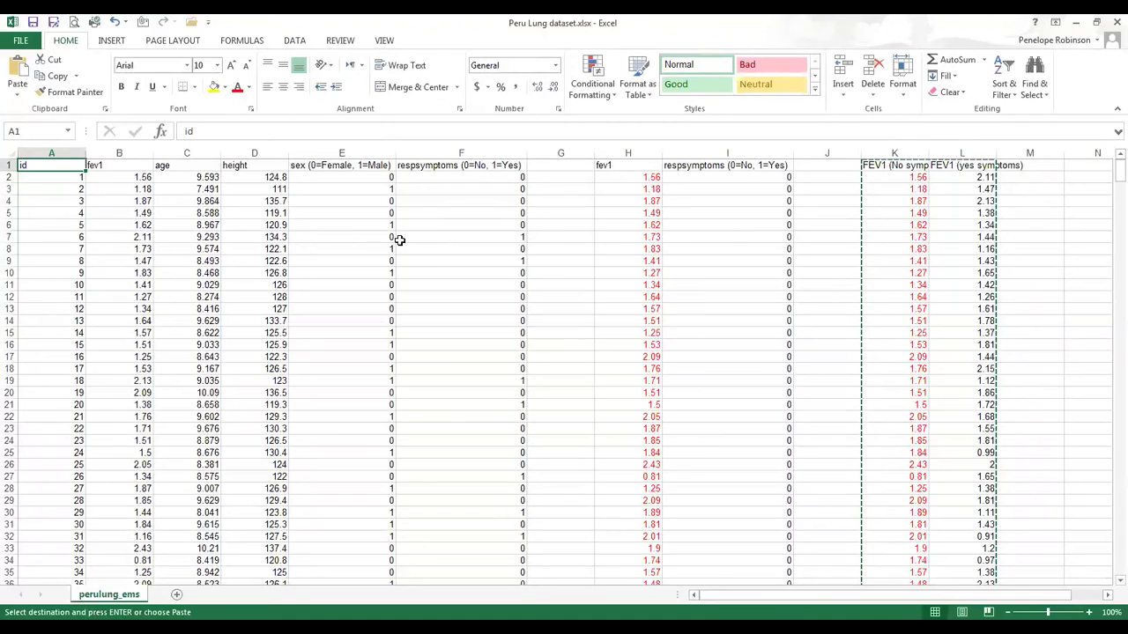
Step: Insert a PivotTable from perulung_ems columns A:F onto a new worksheet
click(86, 153)
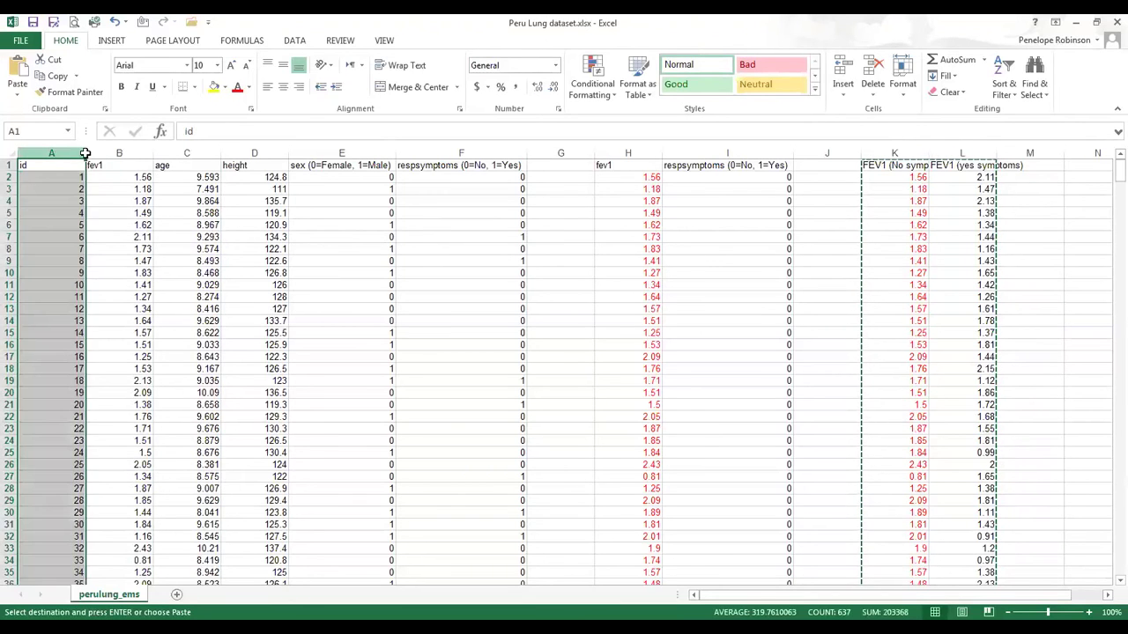
drag(85, 154, 422, 151)
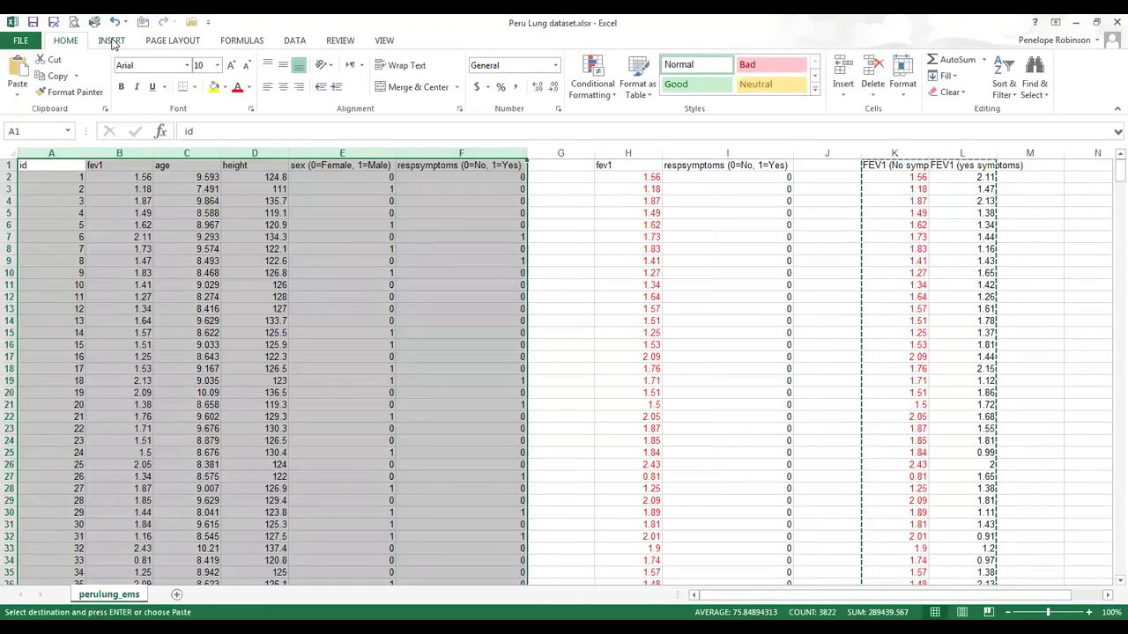
click(112, 41)
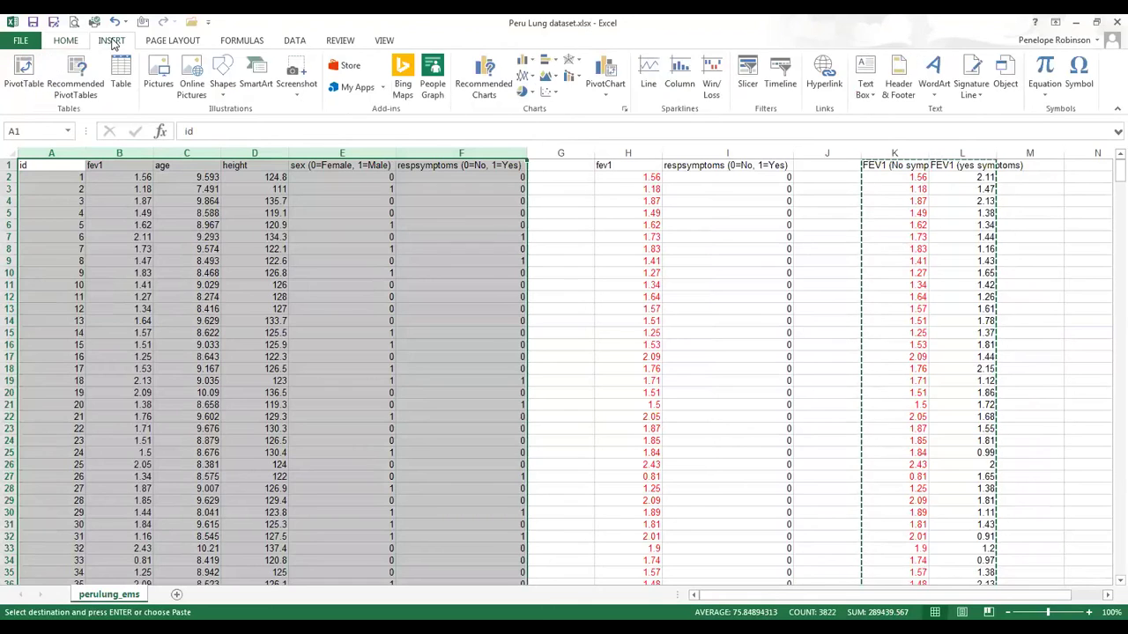
click(24, 75)
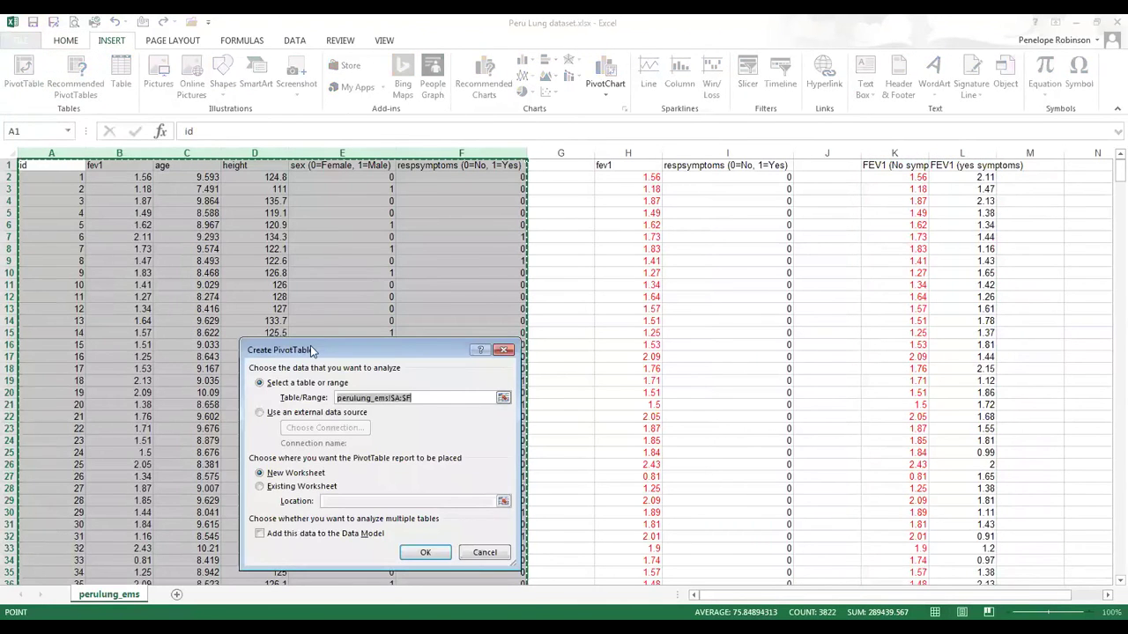
click(260, 487)
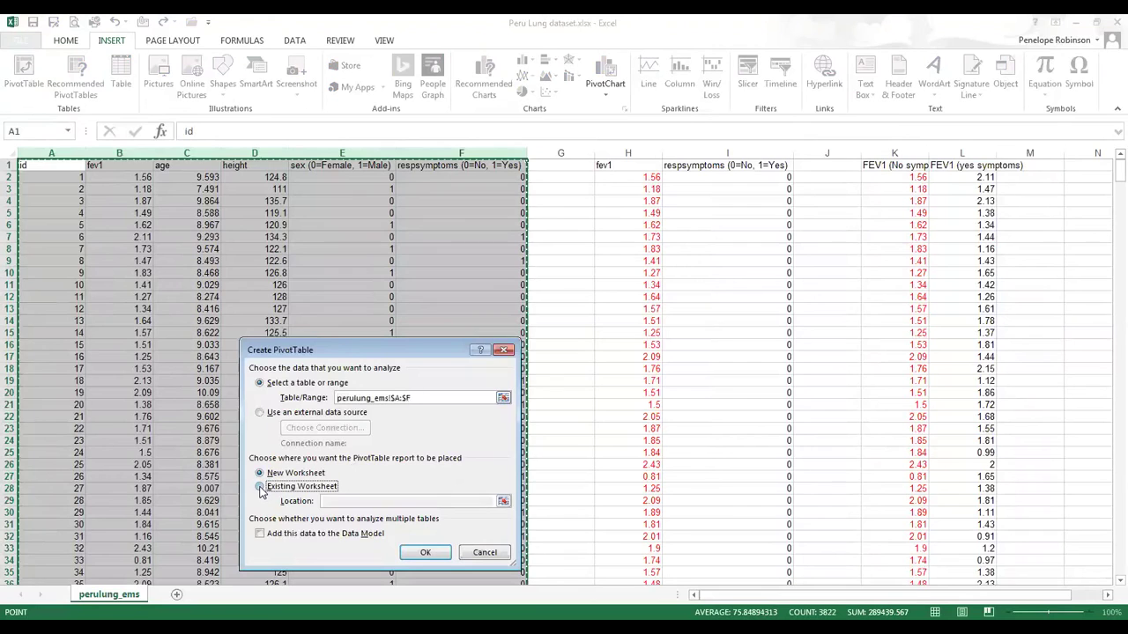
click(303, 475)
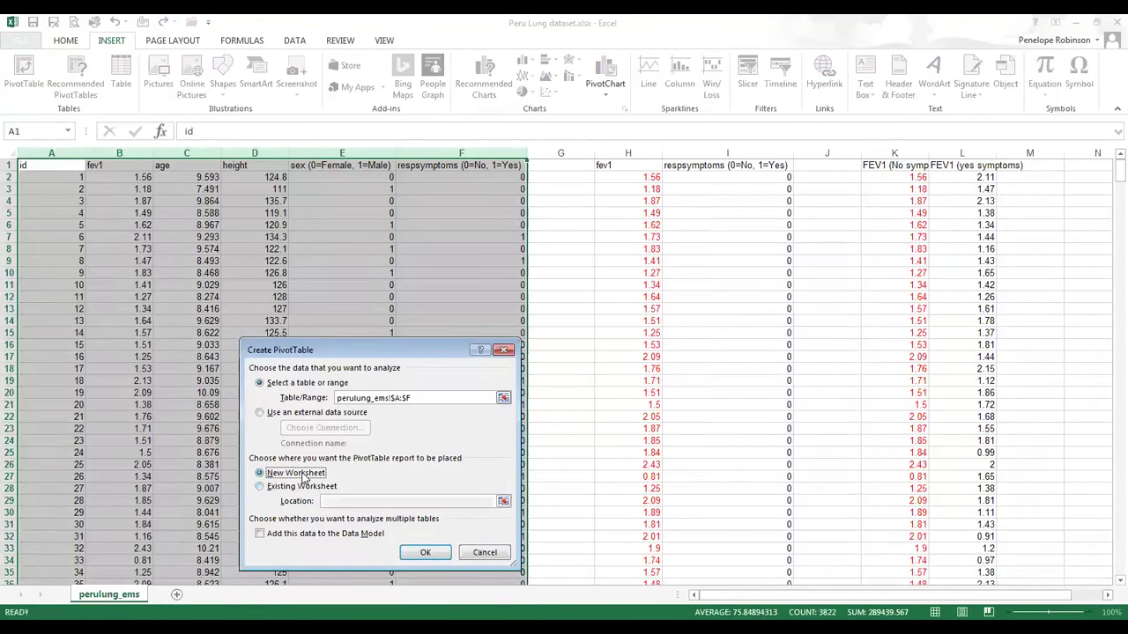
click(427, 560)
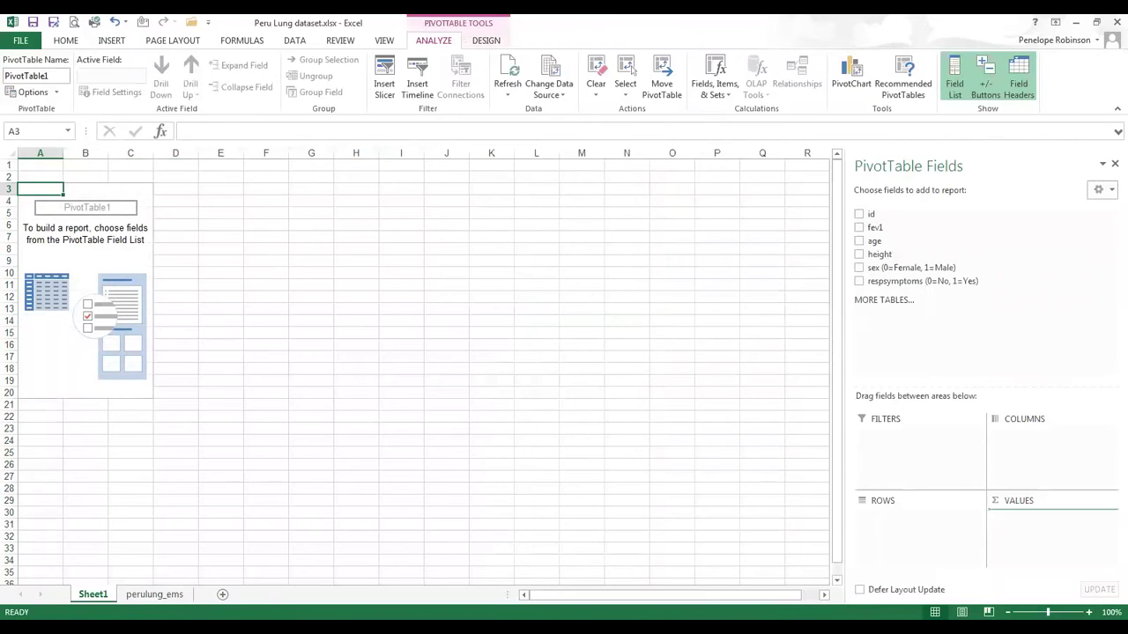
Step: Count id in Values with sex as rows and respsymptoms as columns, totalling 636
drag(1053, 511, 1053, 513)
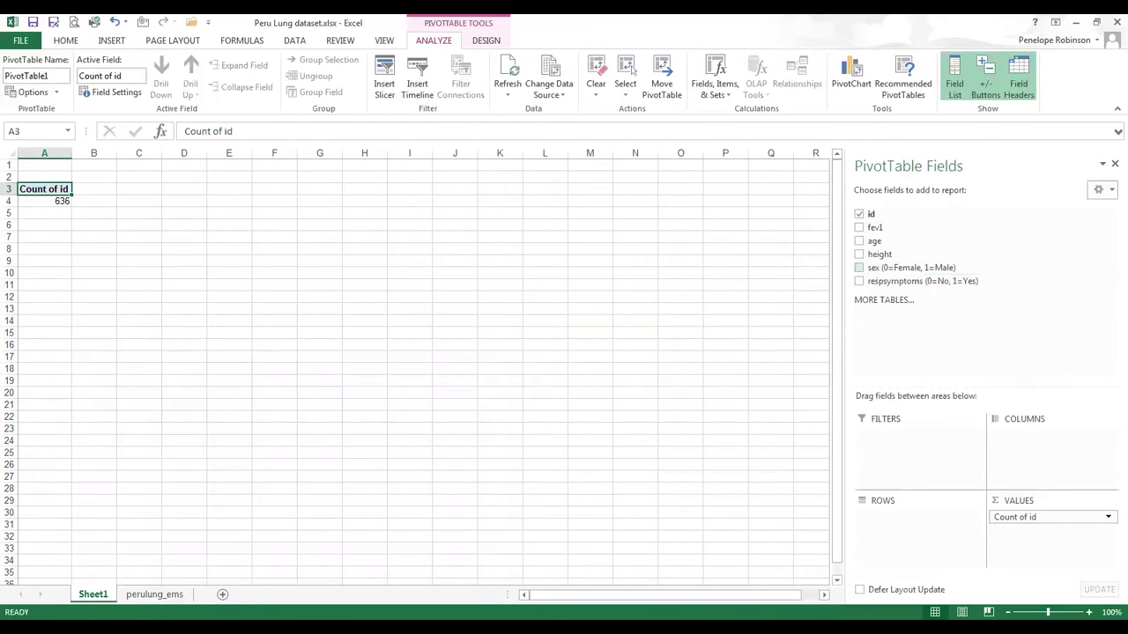
click(859, 267)
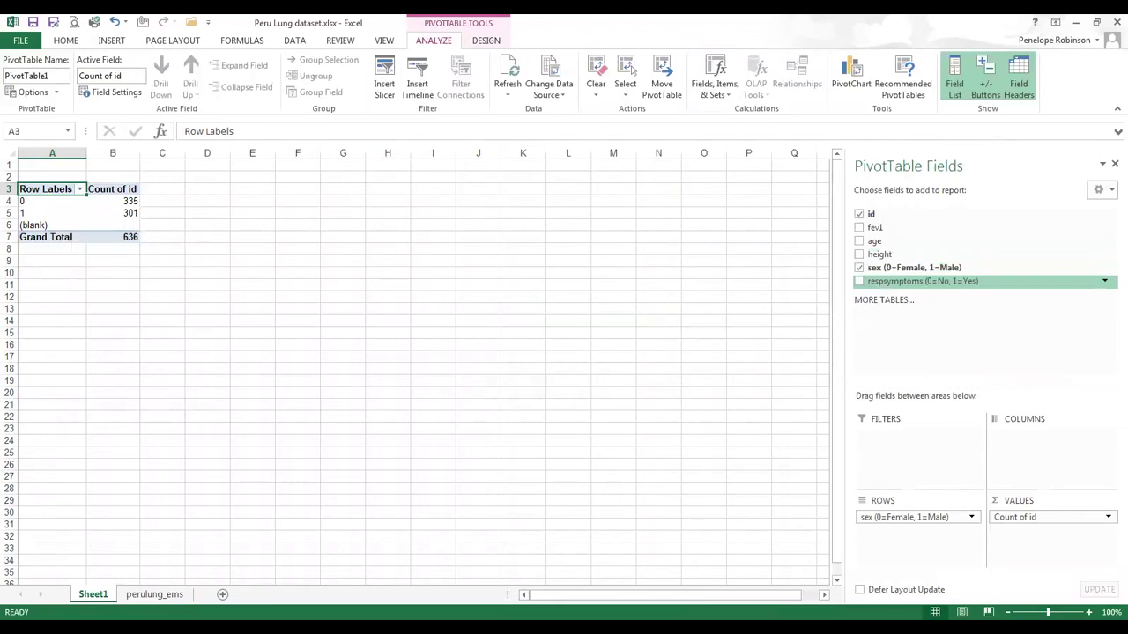
click(859, 281)
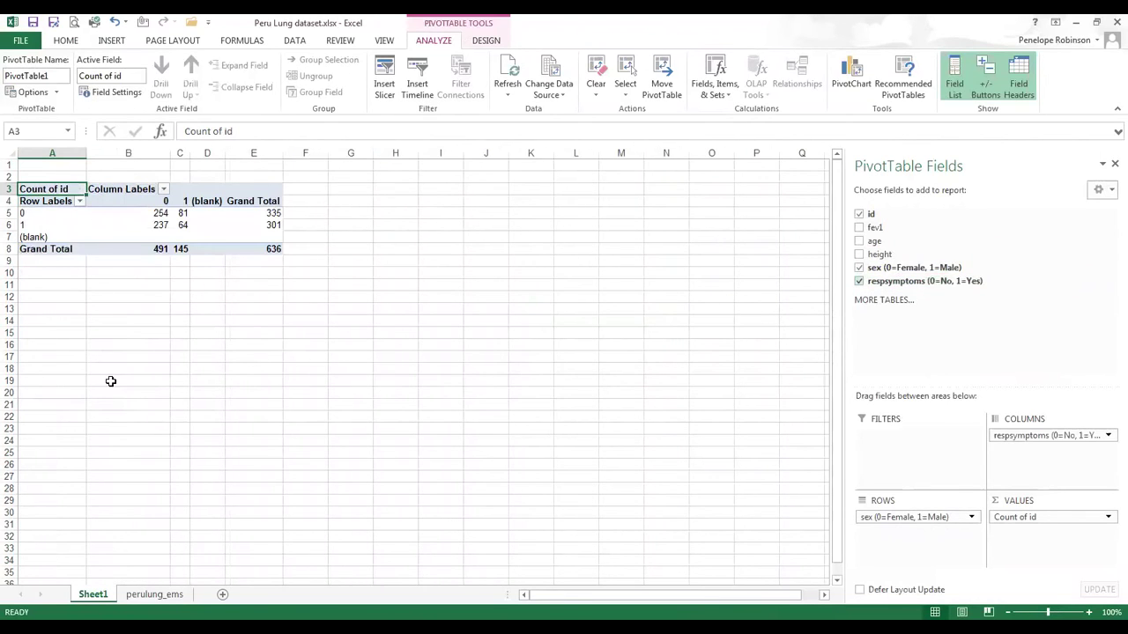
click(53, 271)
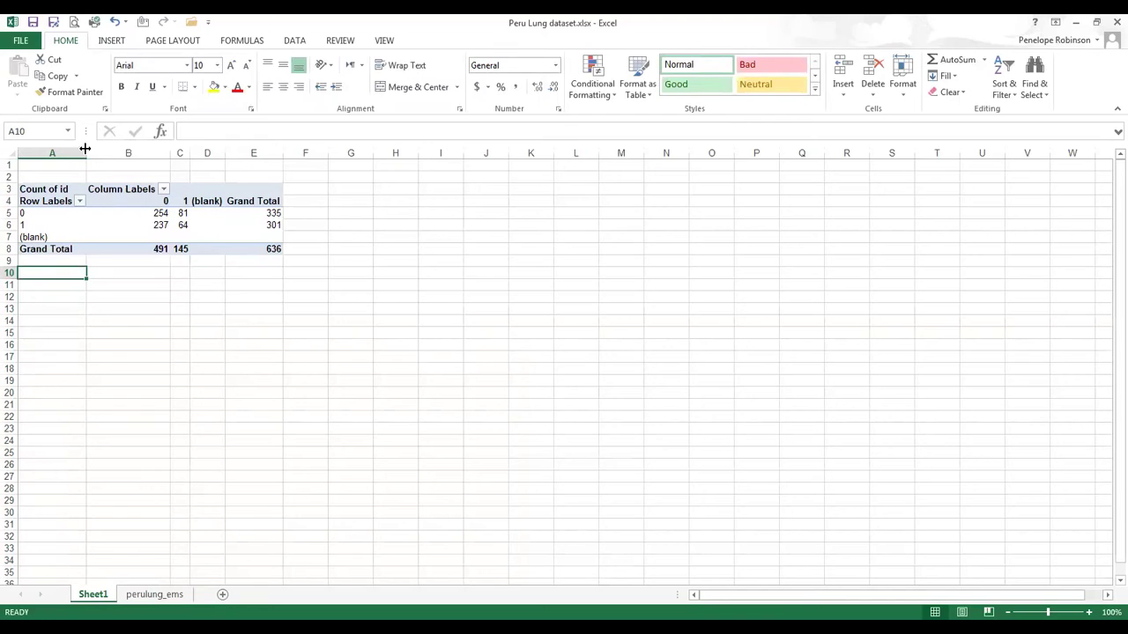
Step: Check the pivot table's symptom filter and row labels before building the count table
click(139, 297)
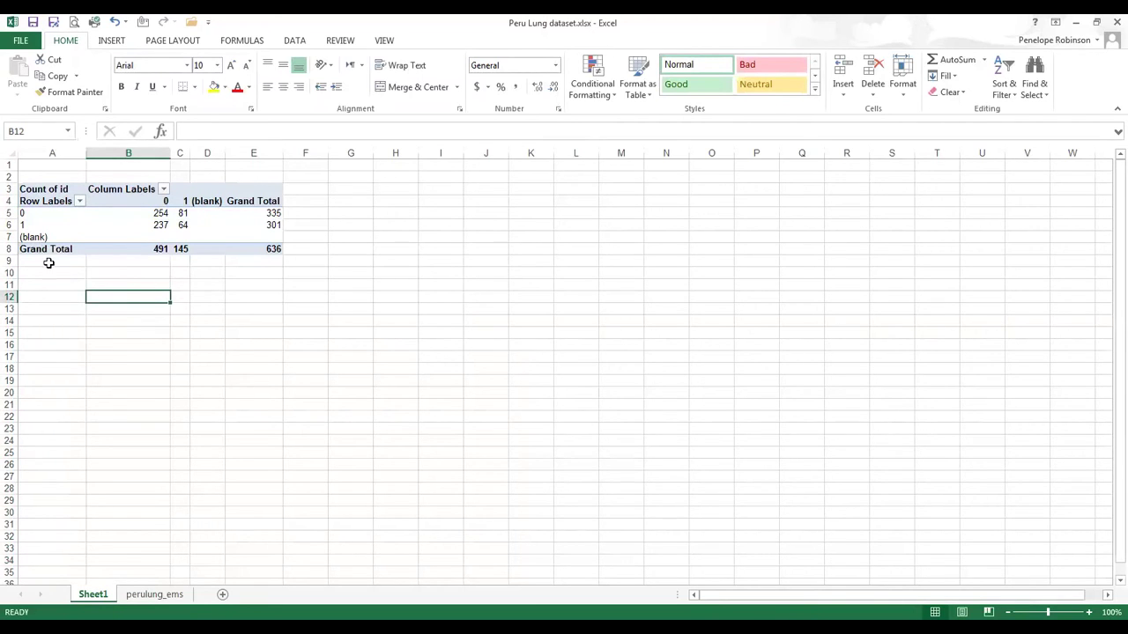
click(164, 189)
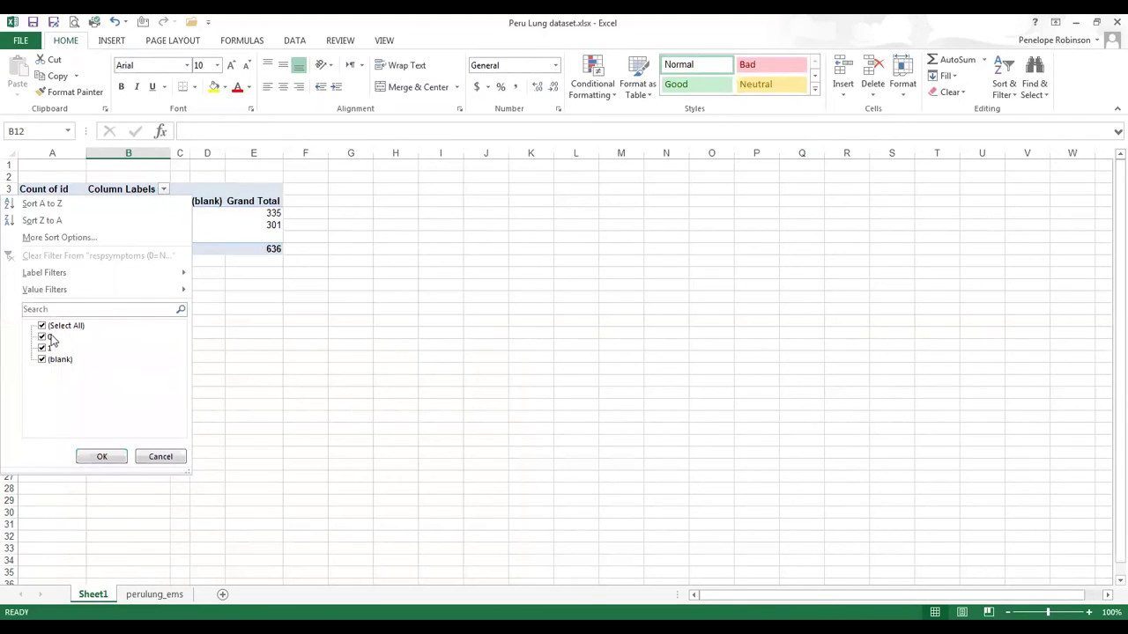
click(103, 457)
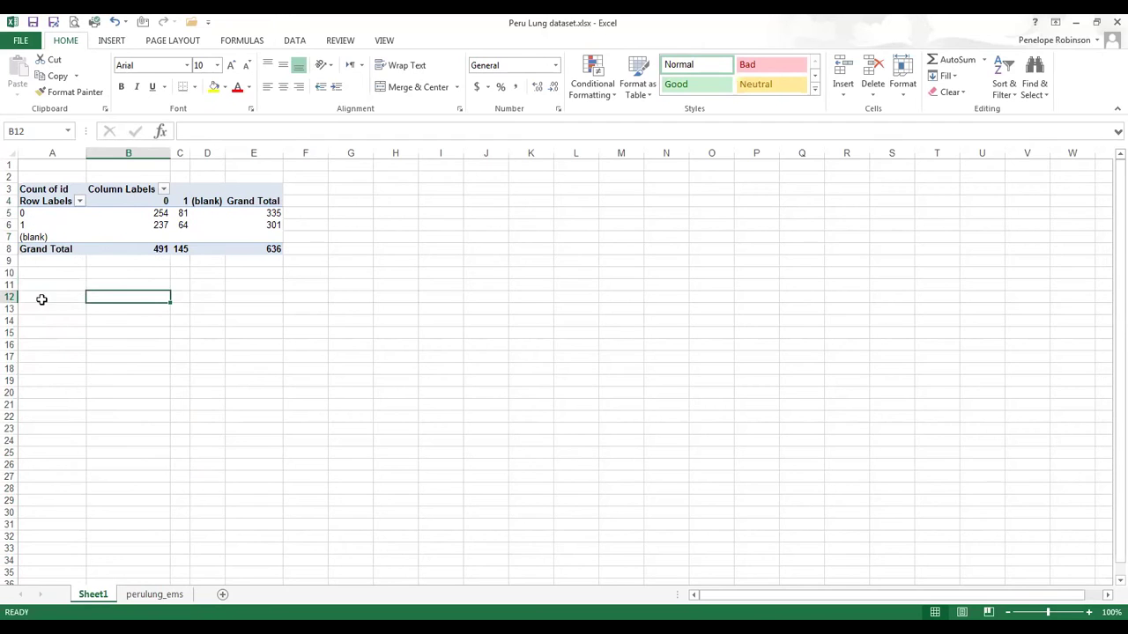
click(43, 224)
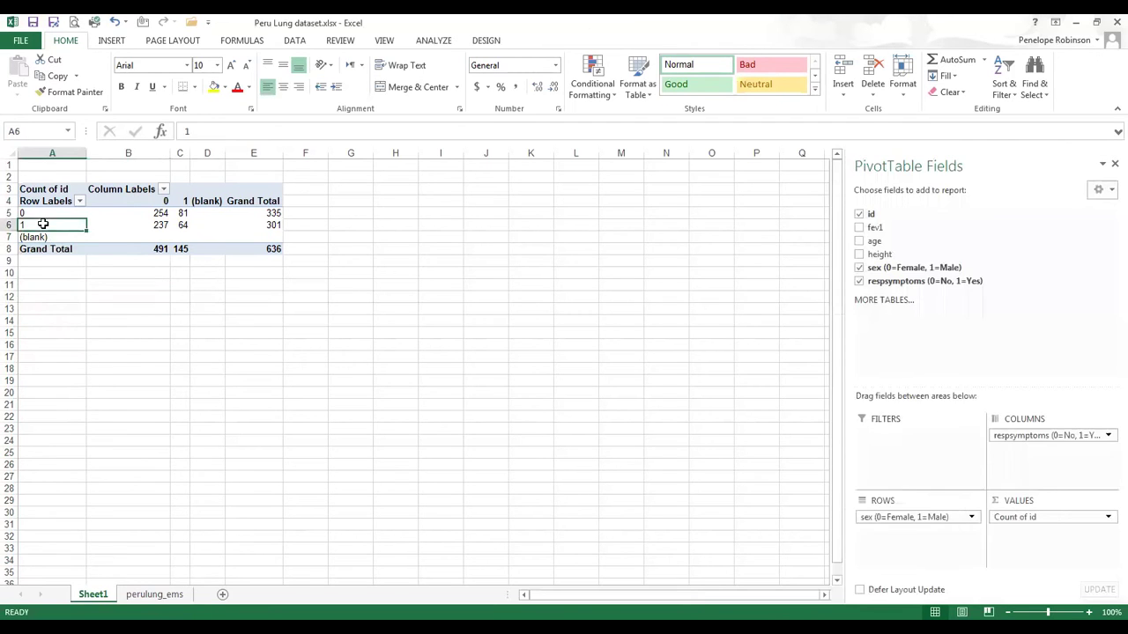
Step: Enter row labels Female, Male and Total in A13:A15
click(52, 308)
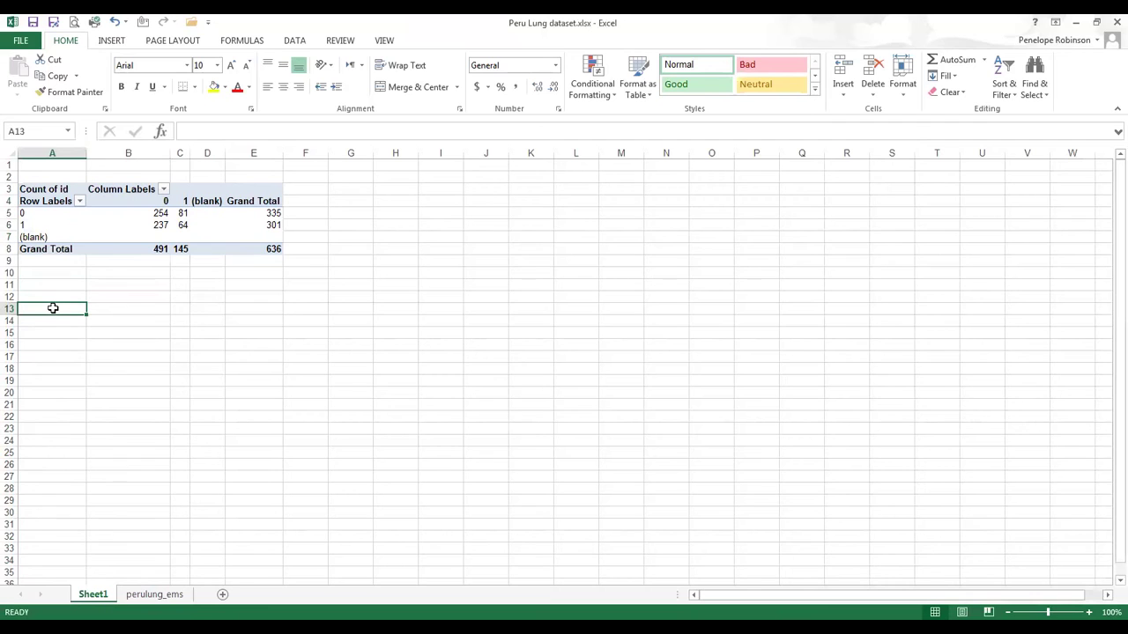
text(Fenake)
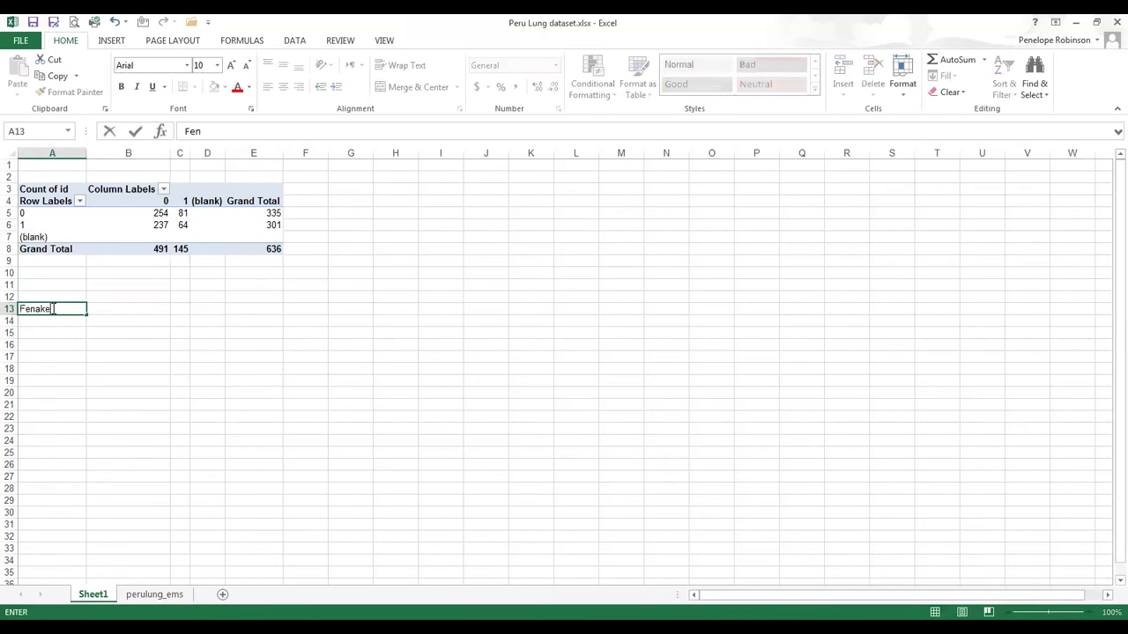
key(BackSpace)
key(BackSpace)
text(male)
key(Return)
click(53, 308)
text(Female)
key(Return)
text(Male)
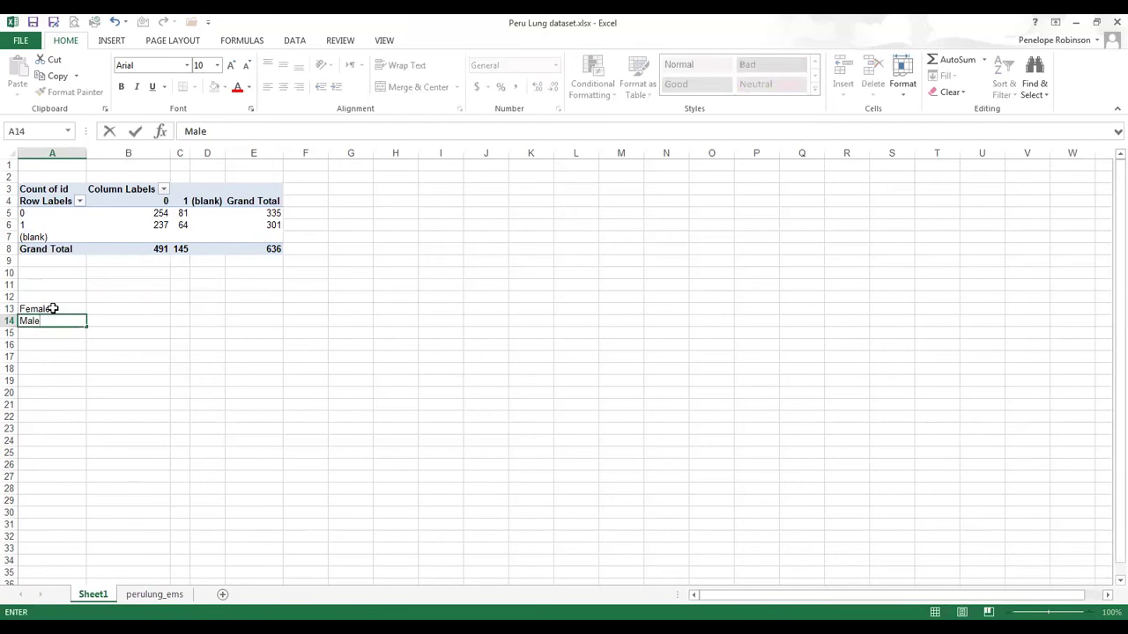
key(Return)
text(Total)
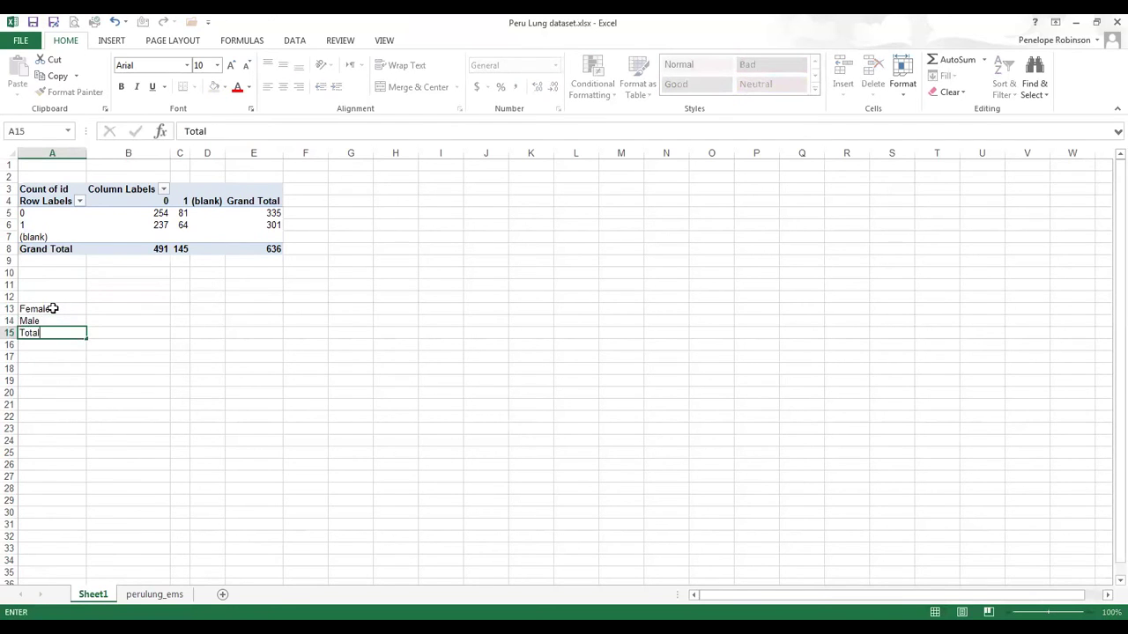
key(Return)
Step: Add column headings 'No resporatory symptoms' and 'Yes respiratory symptoms' in B12:C12
click(110, 295)
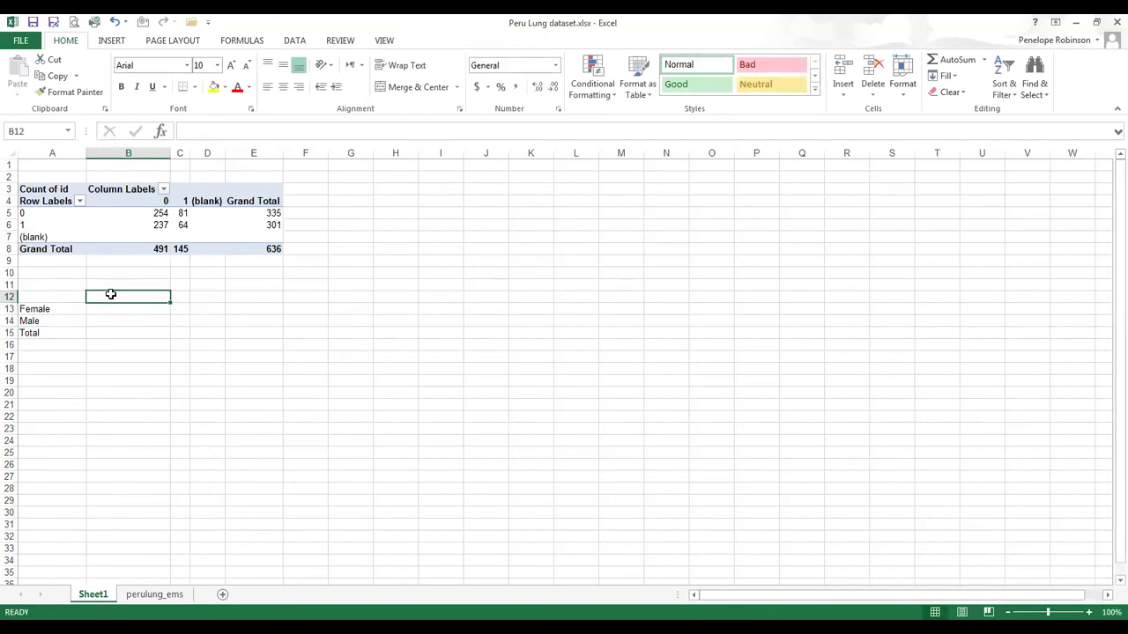
text(No)
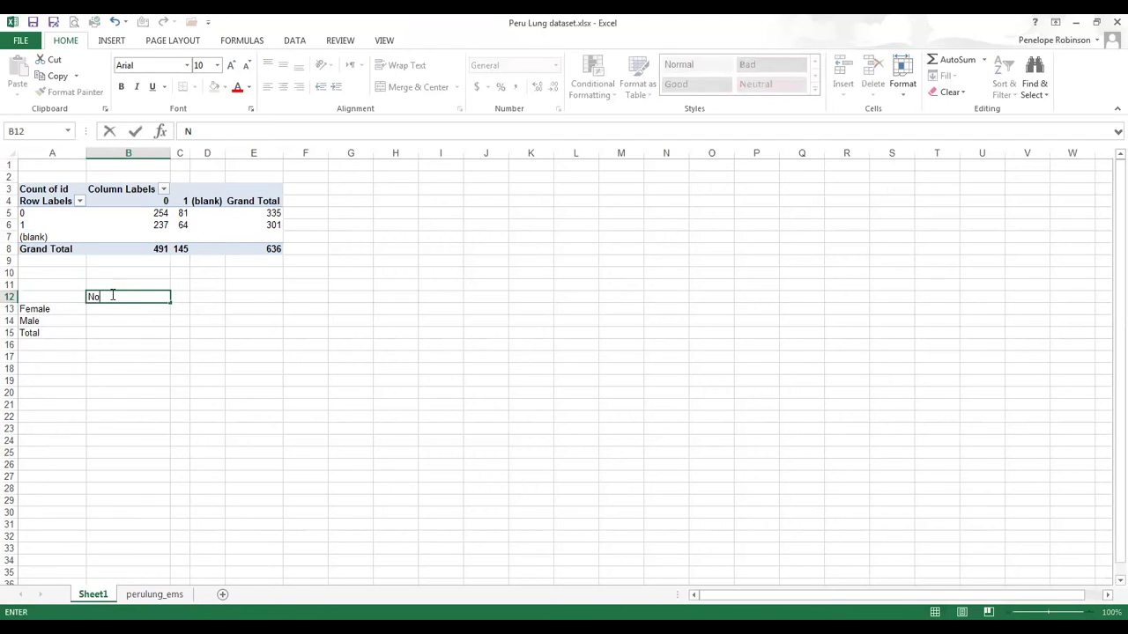
text( respo)
text(ratory symptoms)
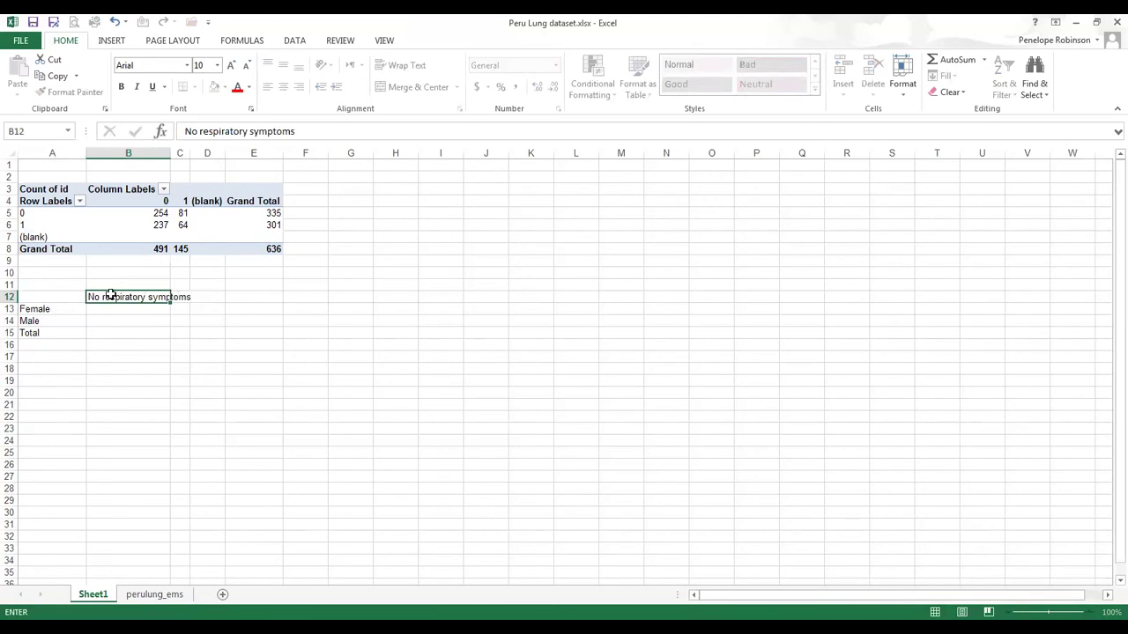
key(Tab)
text(Yes)
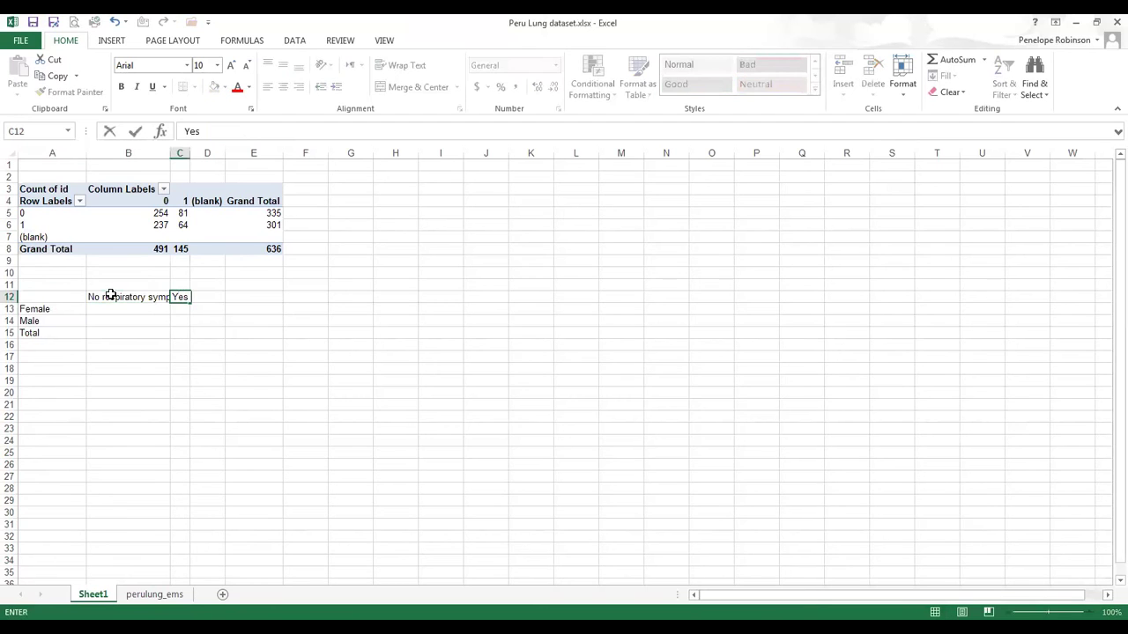
text( respiratory symptoms)
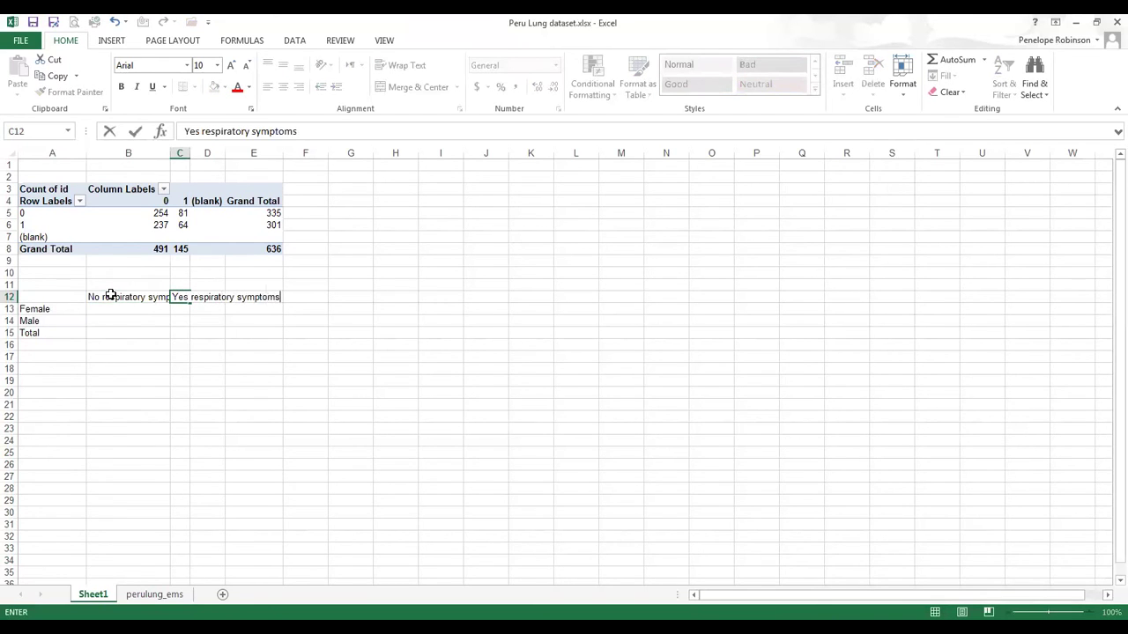
key(Return)
Step: Enter Female counts 254, 81, 335 and Male counts 237, 64, 301
text(254)
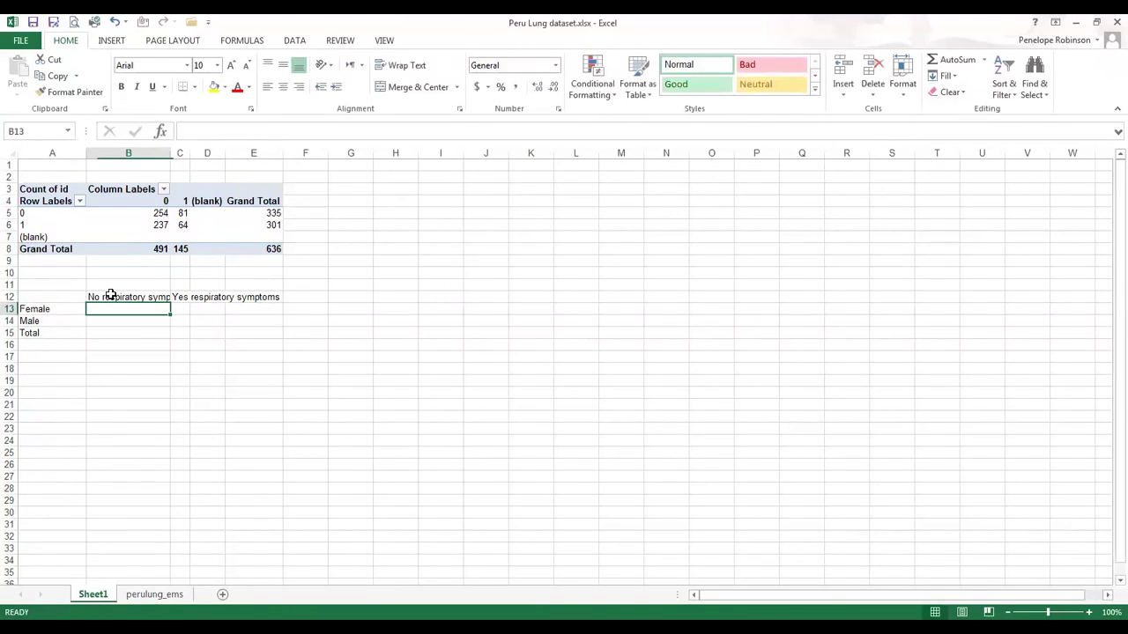
key(Tab)
text(81)
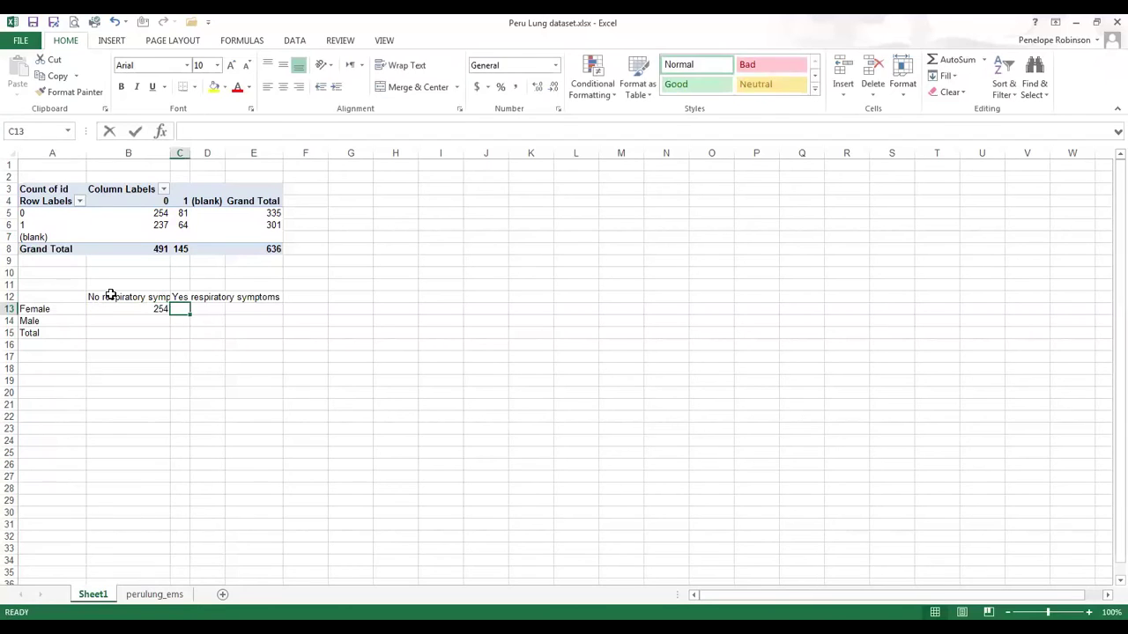
key(Tab)
text(33)
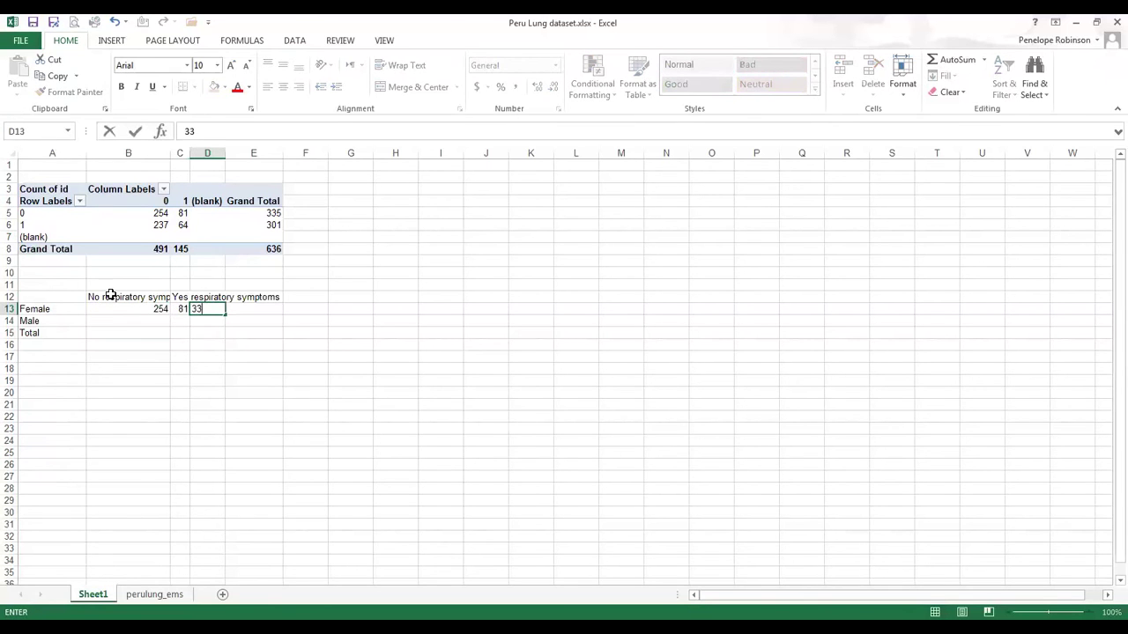
text(5)
key(Return)
text(237)
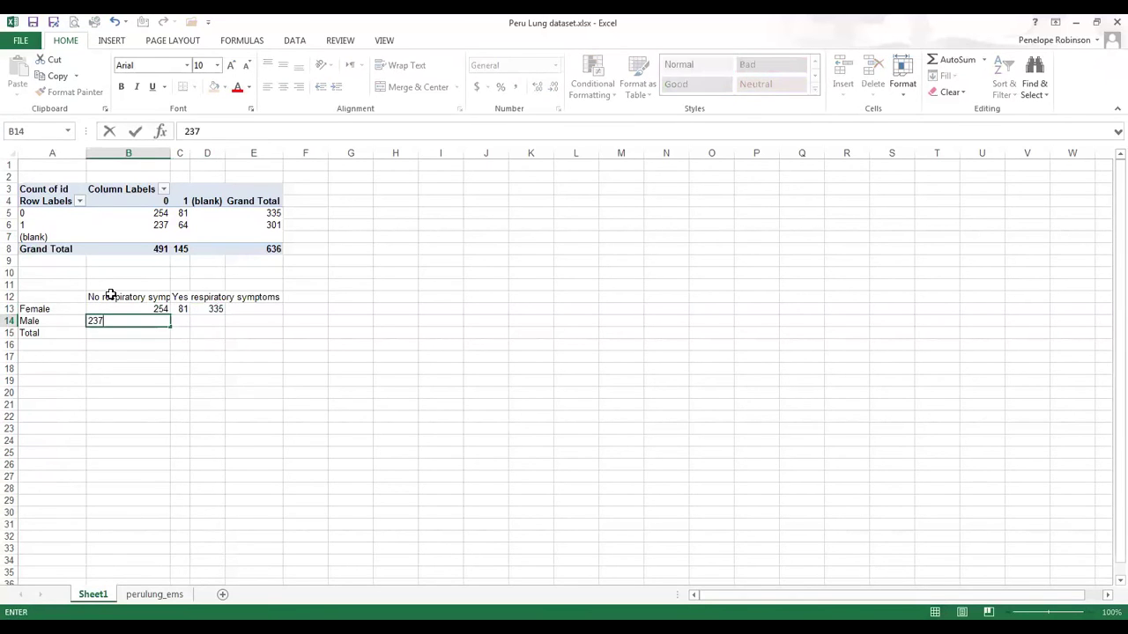
key(Tab)
text(64)
key(Tab)
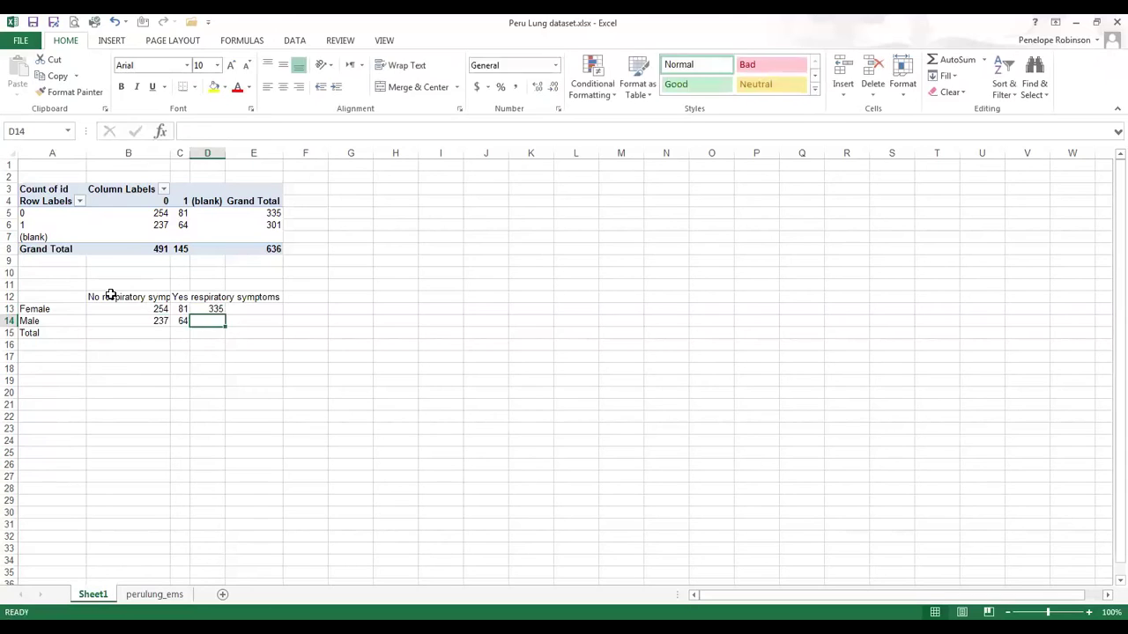
text(301)
key(Return)
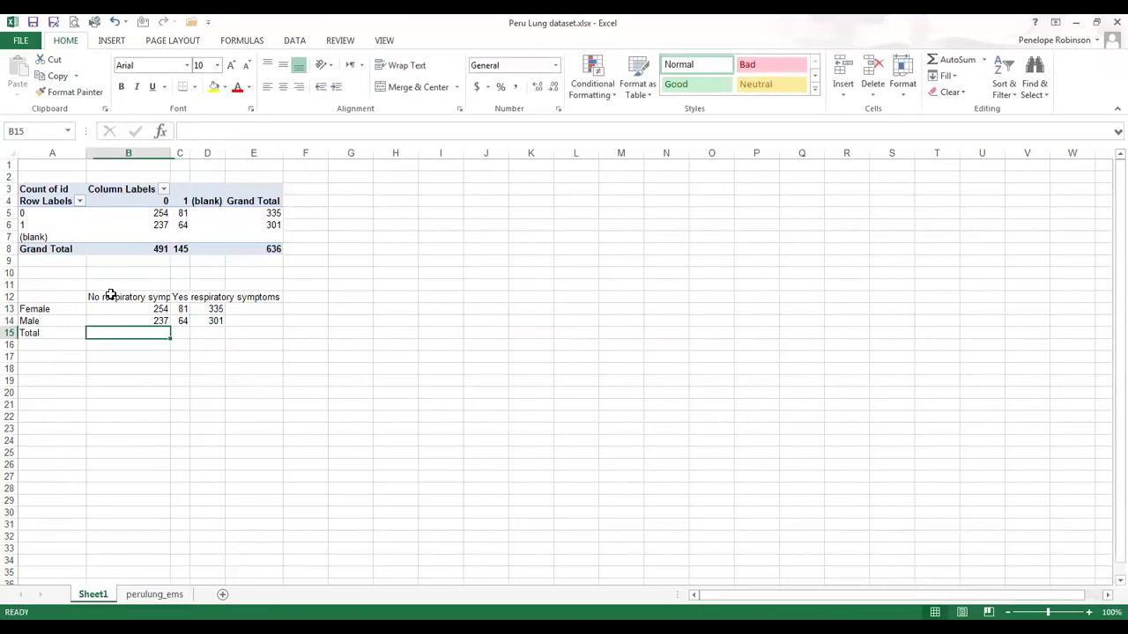
Step: Enter the Total row values 491, 145 and 636
text(491)
key(Tab)
text(1)
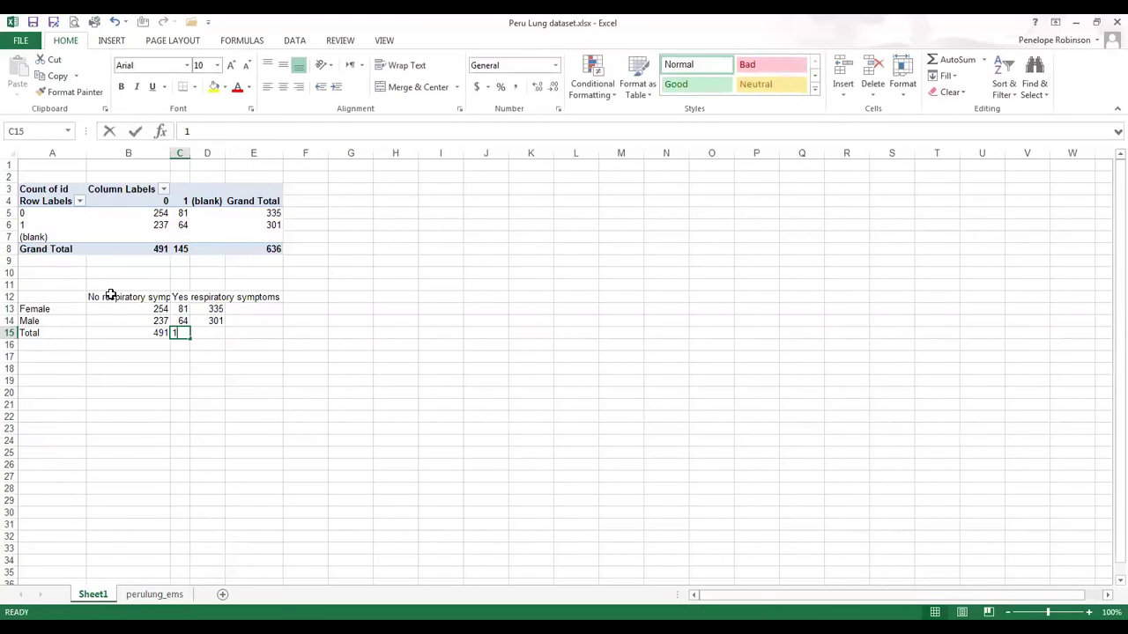
text(45)
key(Tab)
text(636)
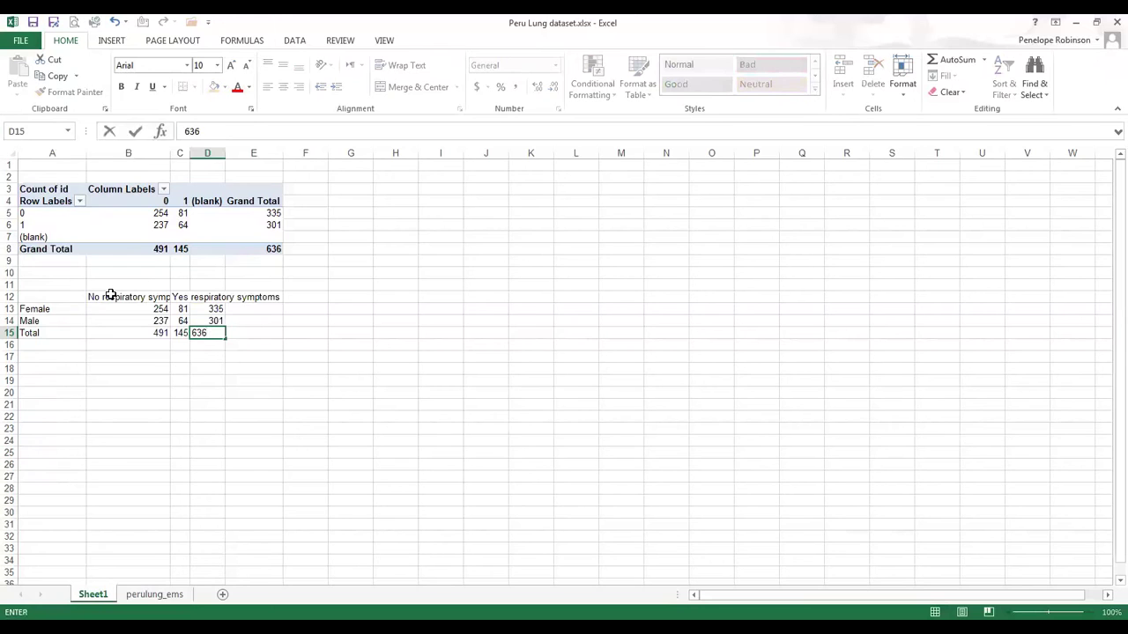
key(Return)
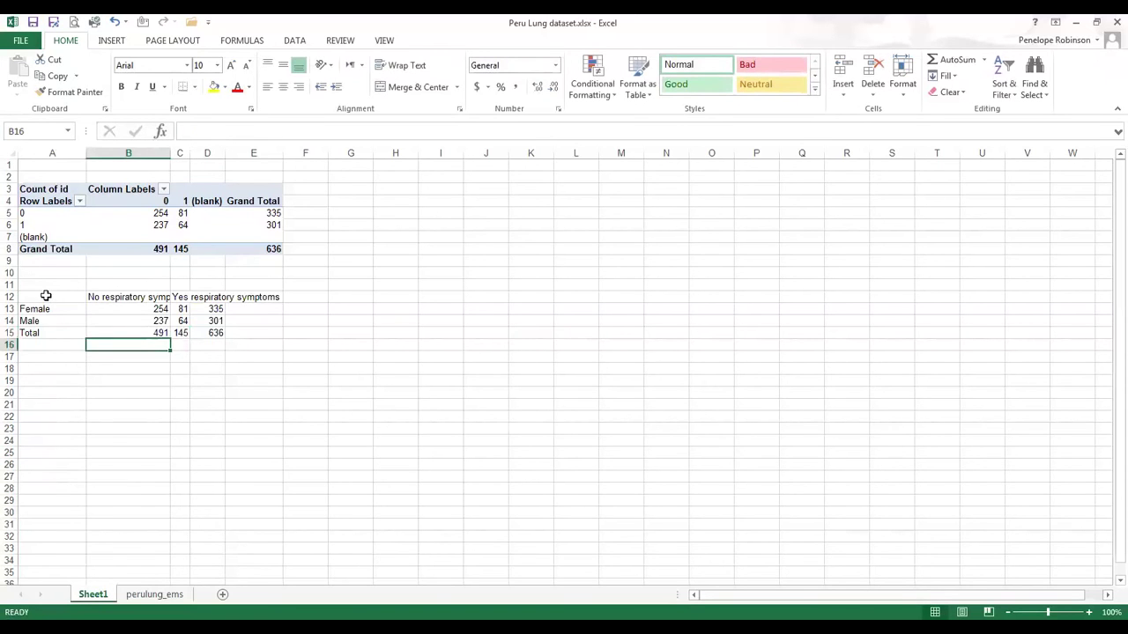
Step: Copy the Female/Male counts A12:C14 from Excel and paste them into a new Prism contingency table
drag(45, 297, 182, 324)
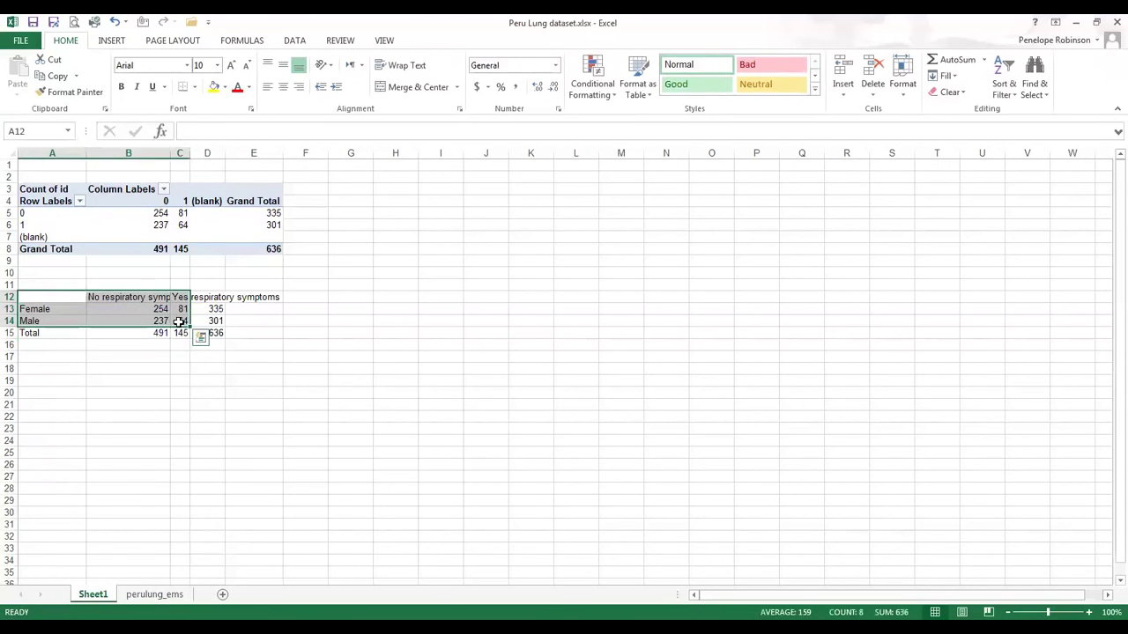
key(ctrl+c)
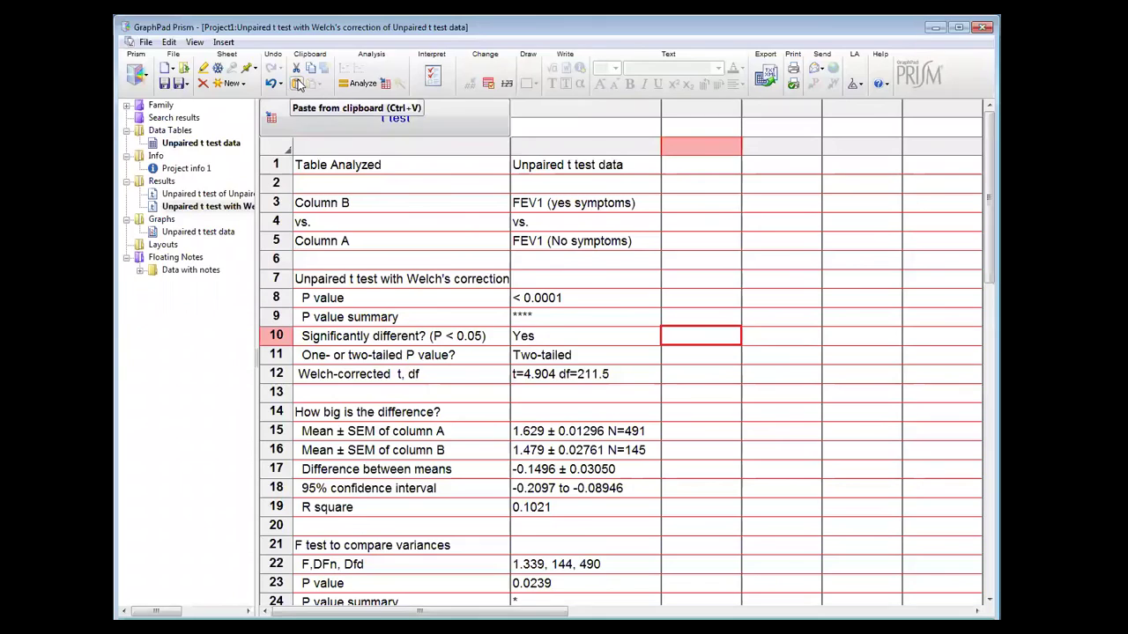
click(240, 84)
click(258, 103)
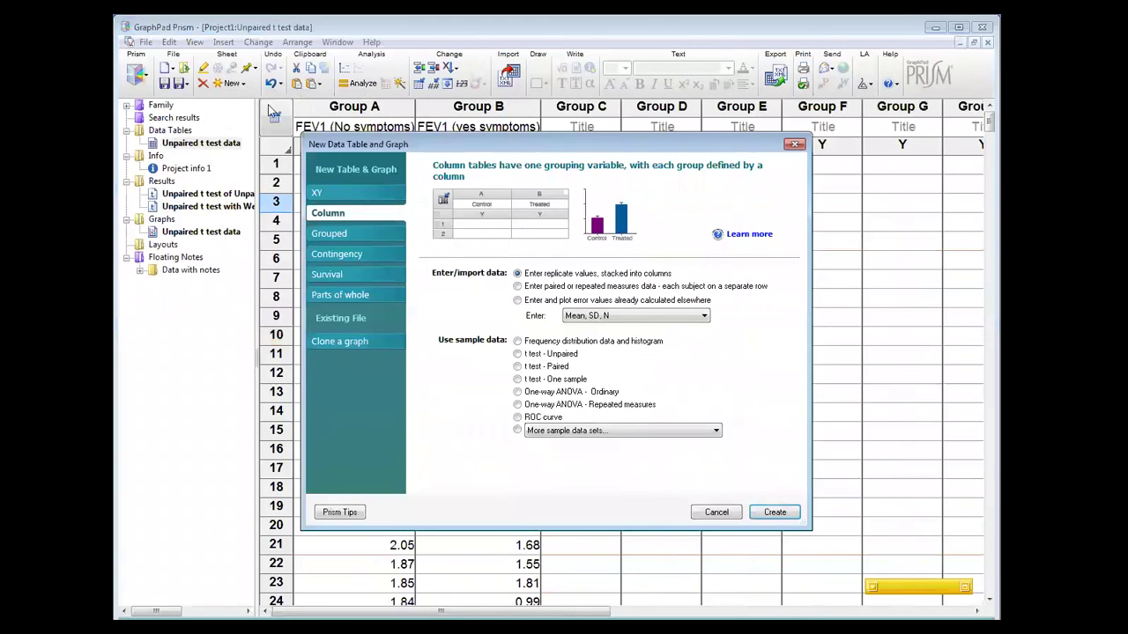
click(339, 233)
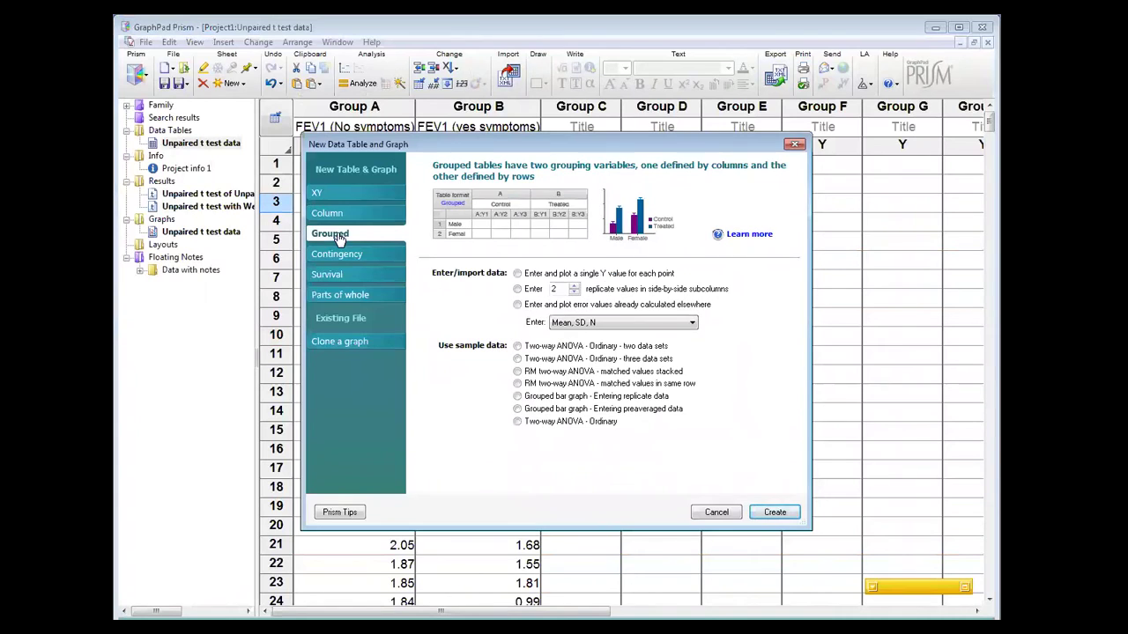
click(344, 254)
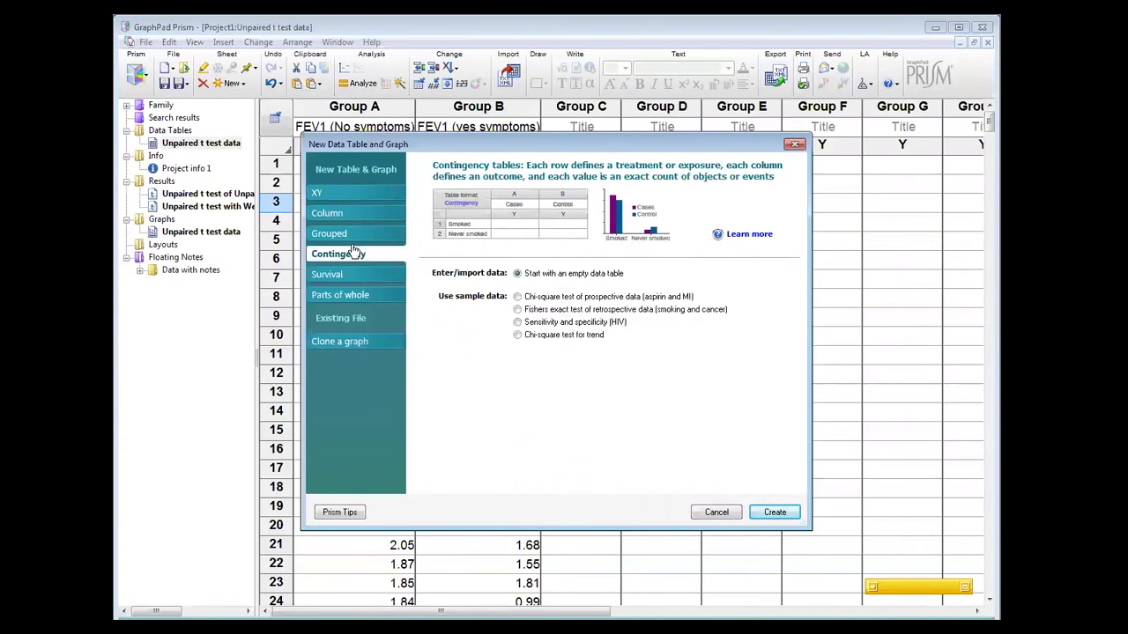
click(763, 510)
key(ctrl+v)
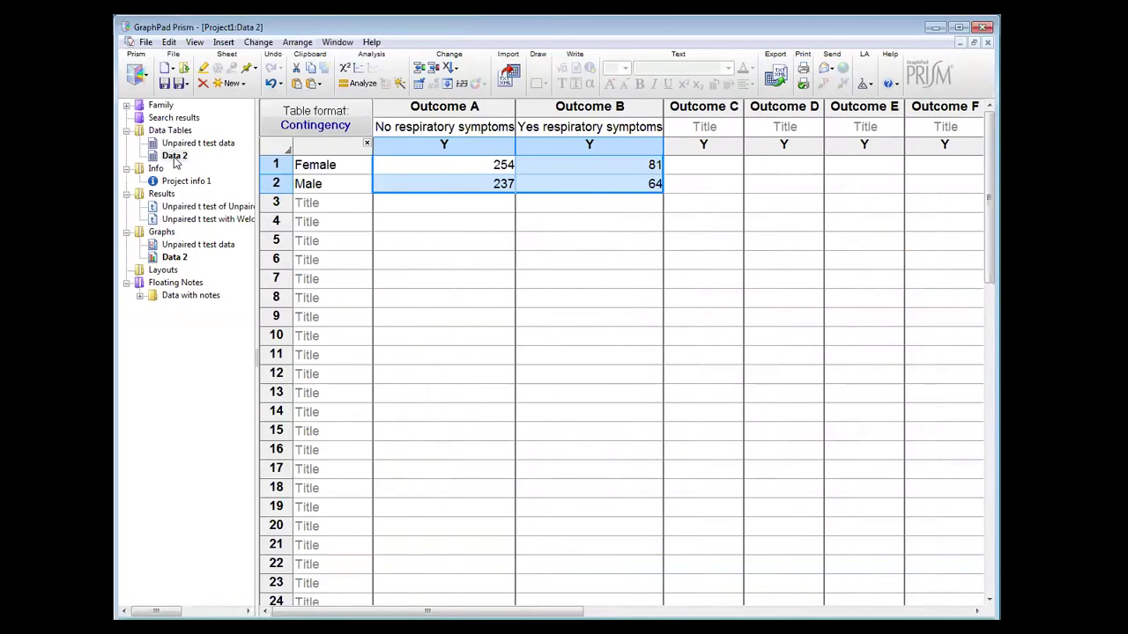
Step: Run a chi-square test (not Fisher's exact) on contingency table Data 2
click(357, 83)
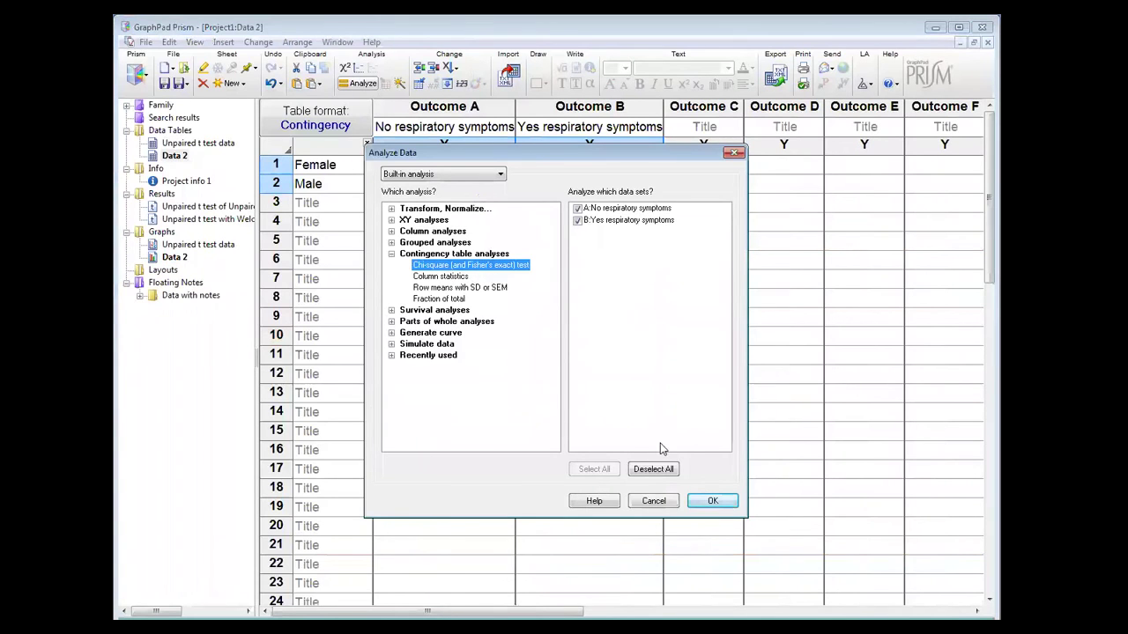
click(712, 501)
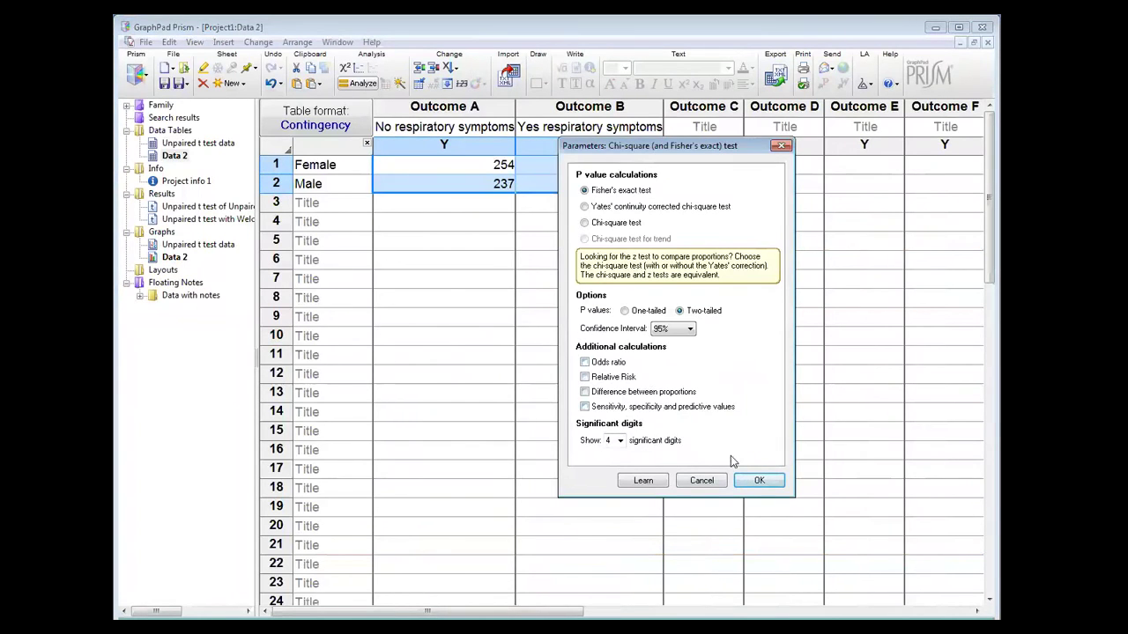
click(585, 223)
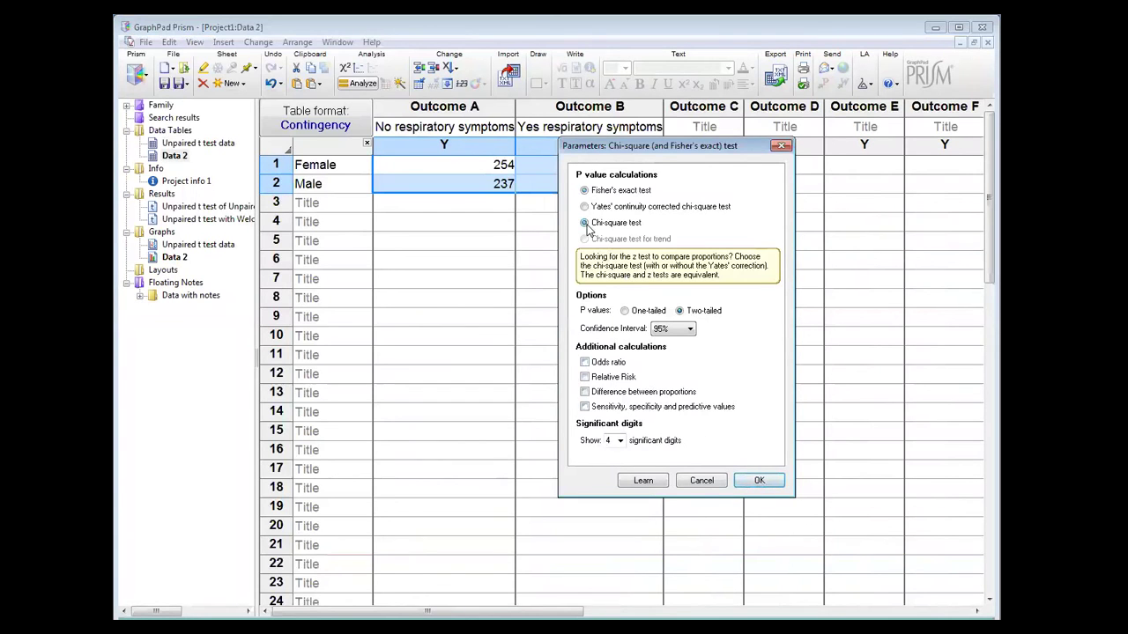
click(757, 481)
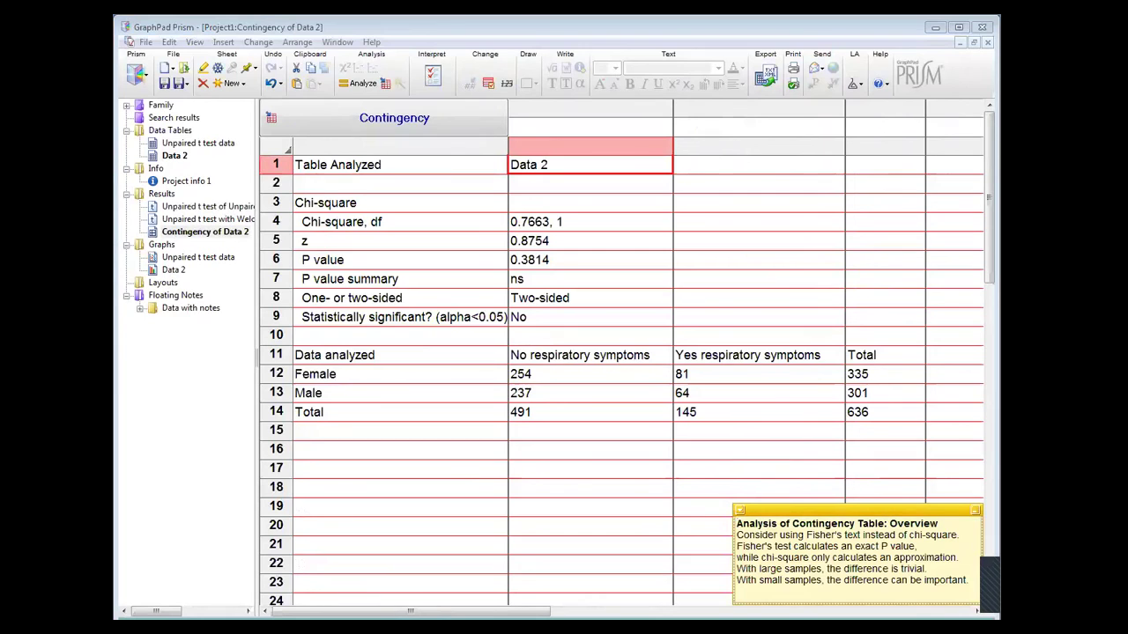
click(384, 450)
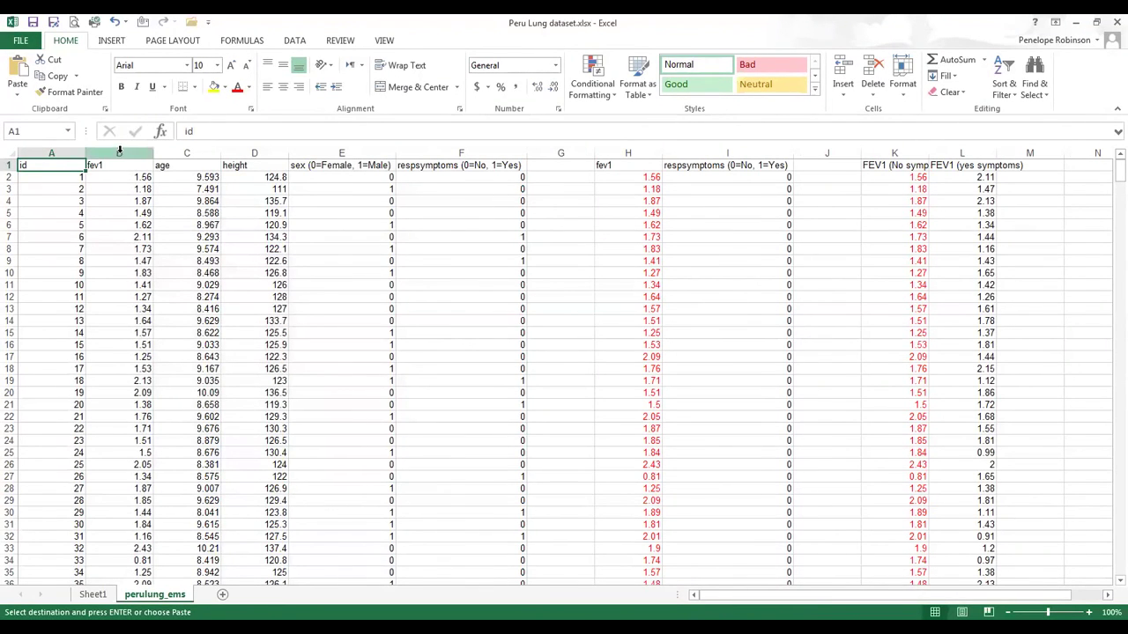
Step: Select and copy the fev1 and age columns B:C on perulung_ems
drag(120, 153, 155, 152)
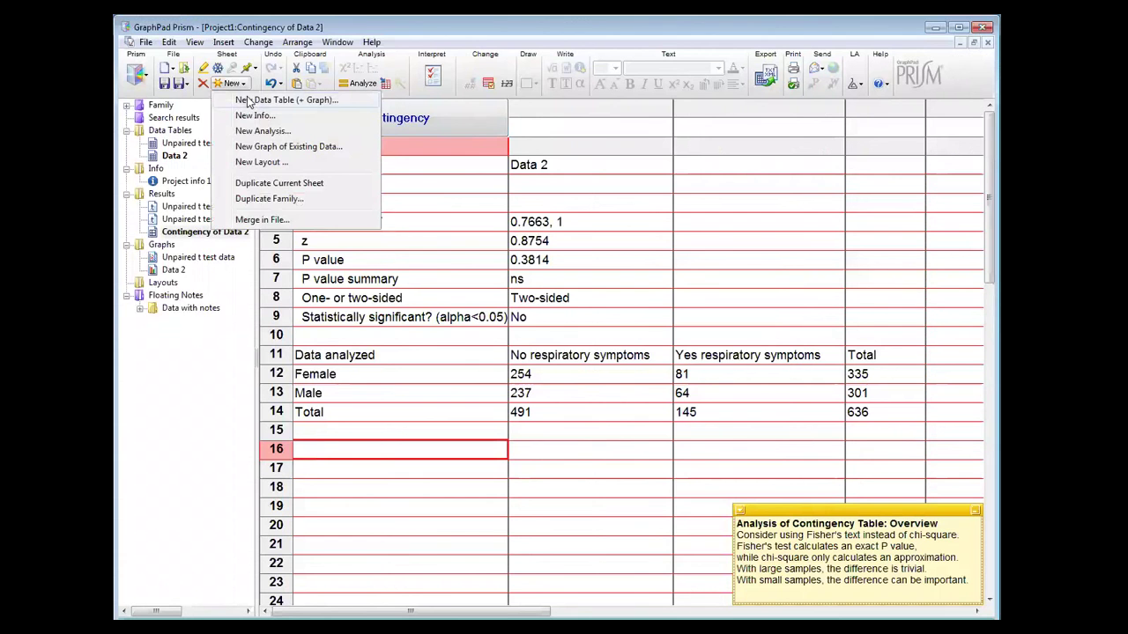
Step: Create a new XY data table in Prism and paste the fev1 and age columns into it
click(250, 100)
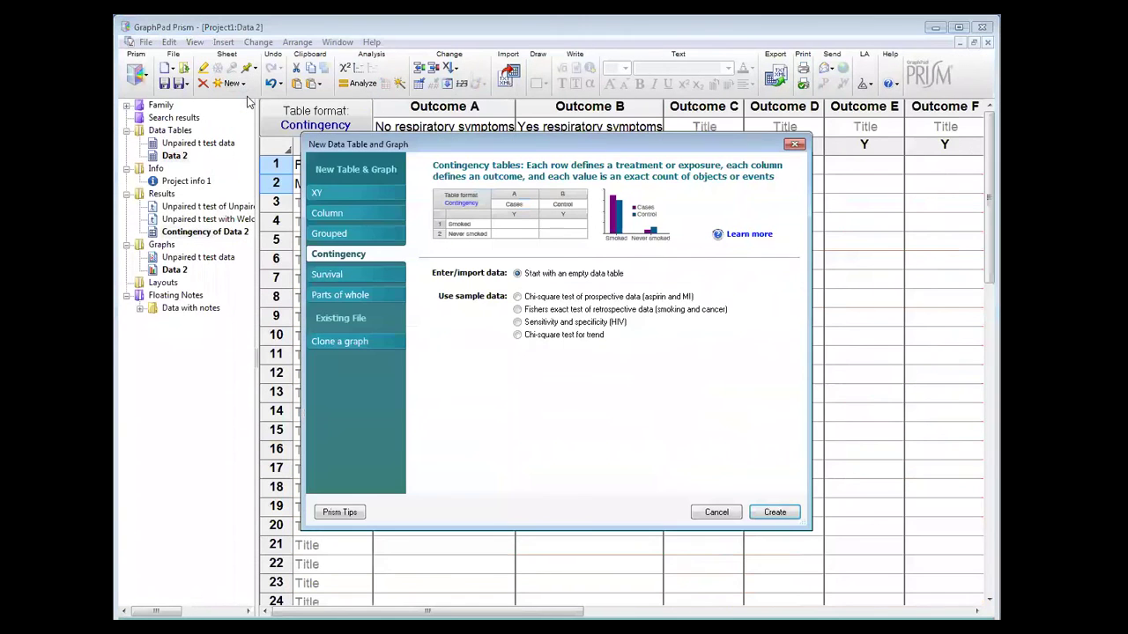
click(321, 193)
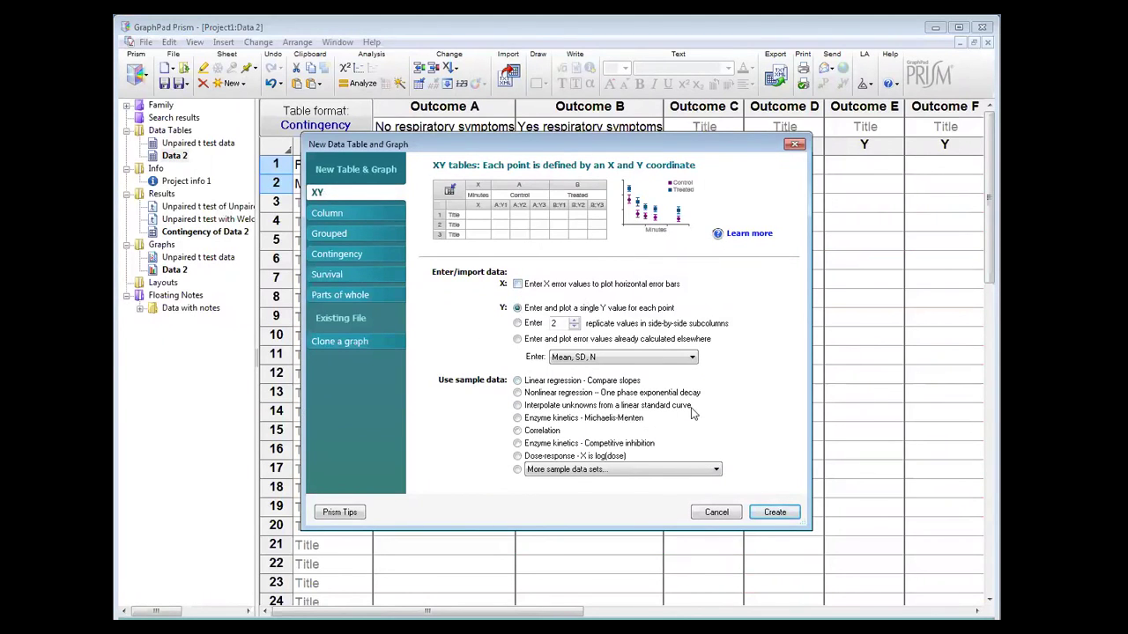
click(766, 515)
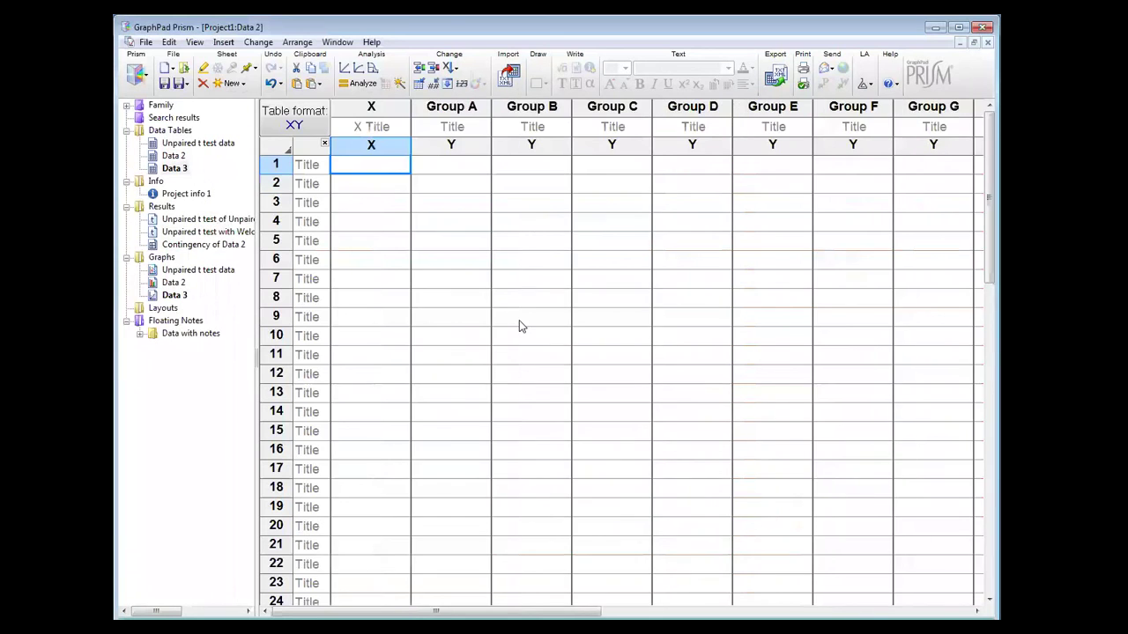
key(ctrl+v)
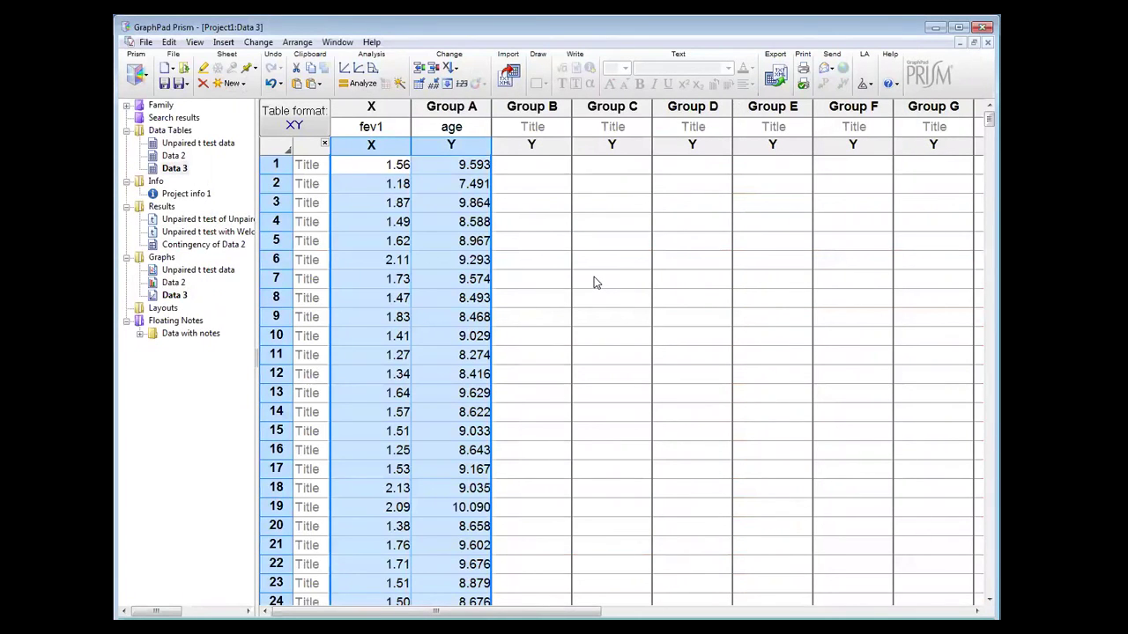
click(527, 165)
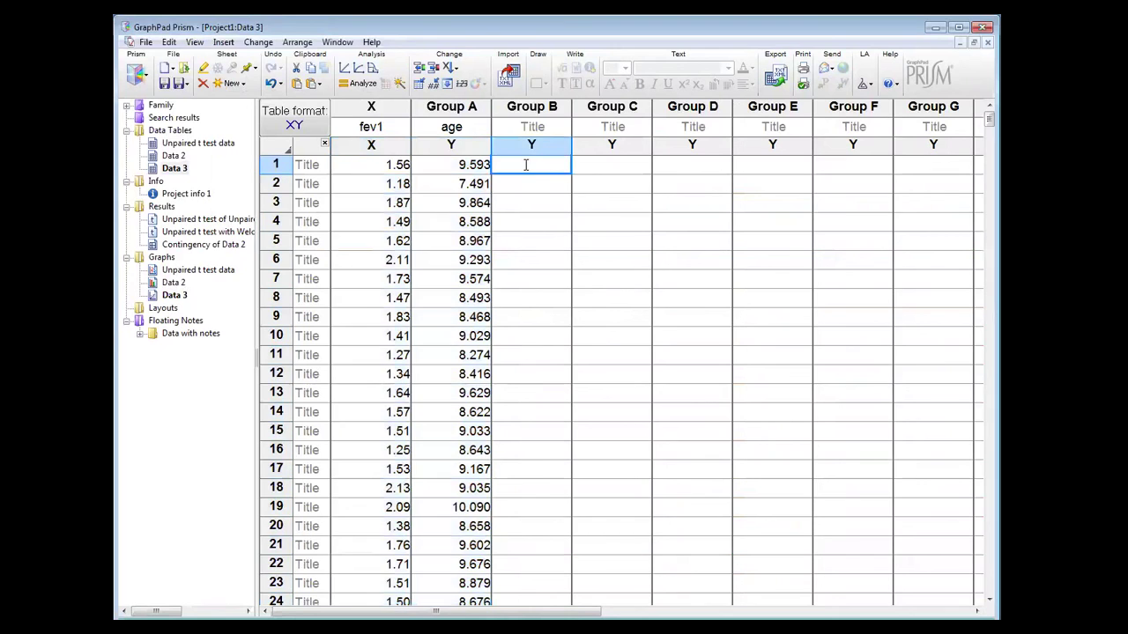
Step: Copy the fev1 column from the X column into Group B
click(359, 130)
click(360, 130)
click(360, 109)
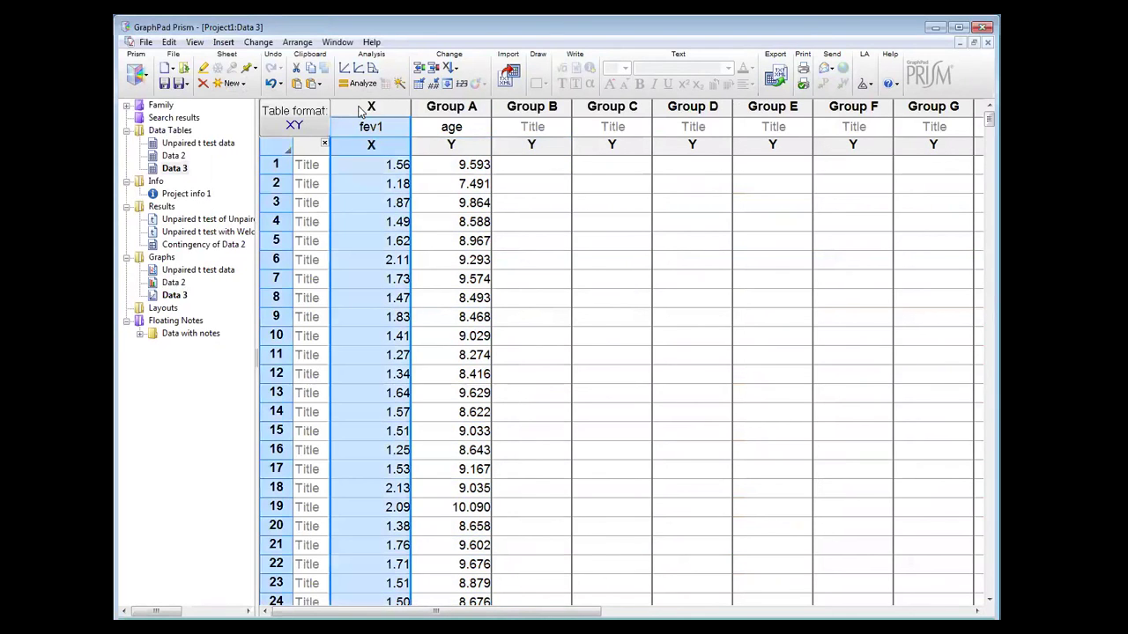
click(517, 130)
key(ctrl+v)
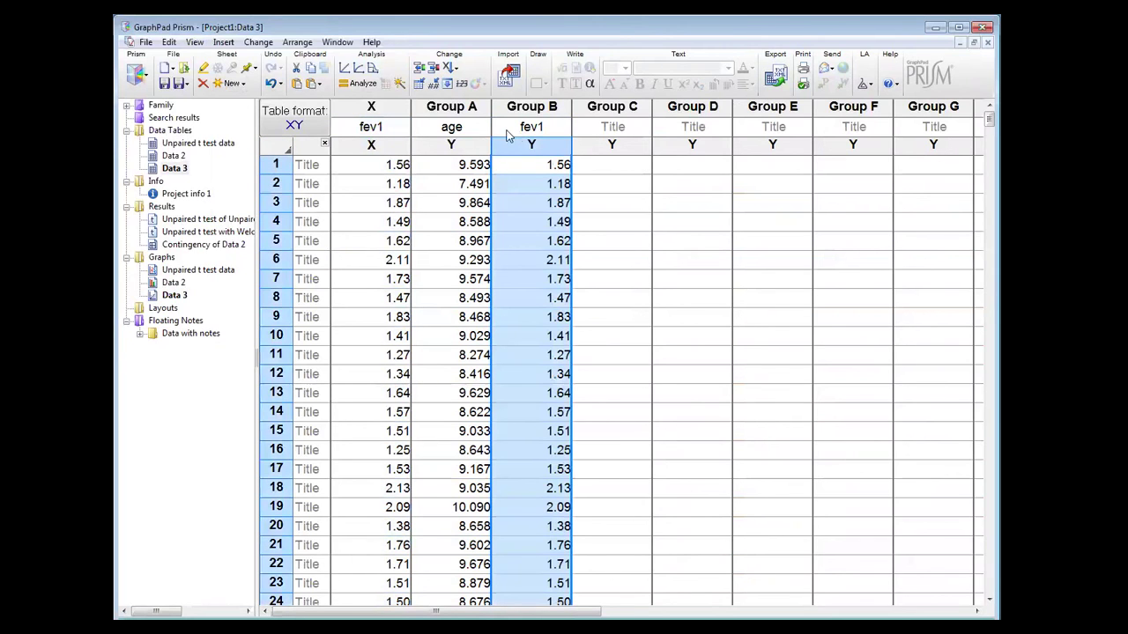
Step: Move age into the X column and delete the duplicate age column from Group A
click(464, 126)
click(454, 107)
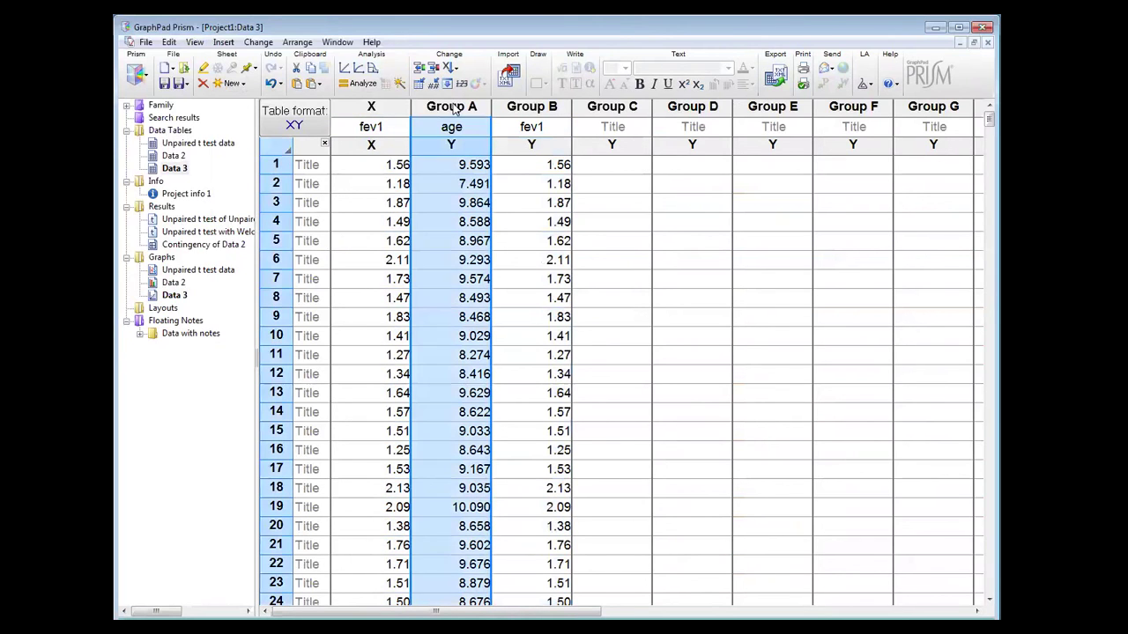
click(379, 127)
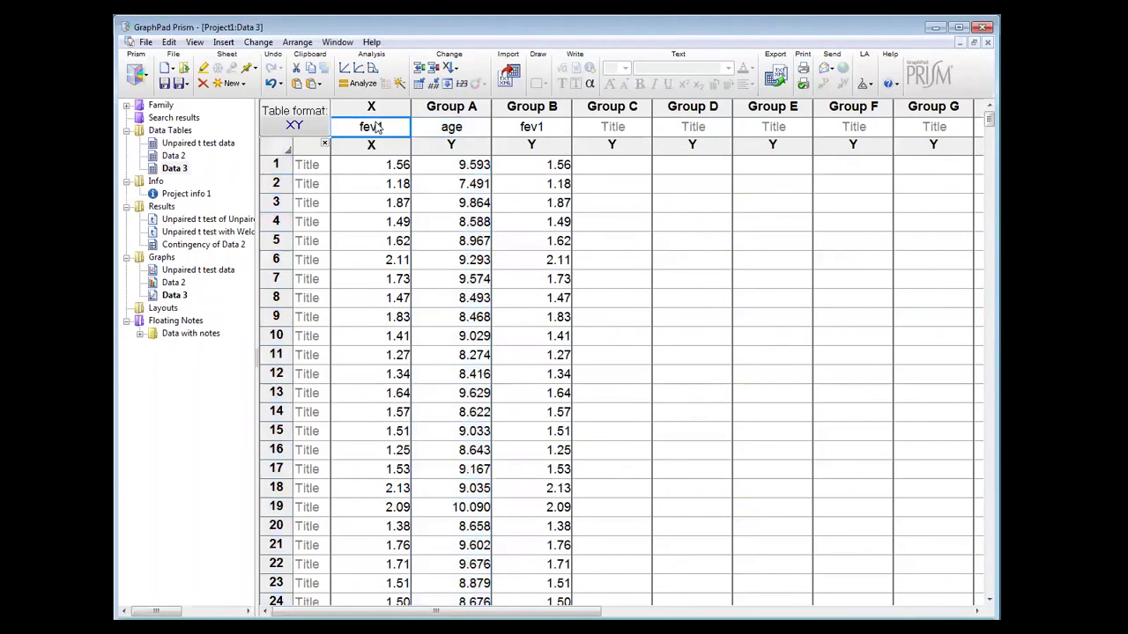
click(381, 122)
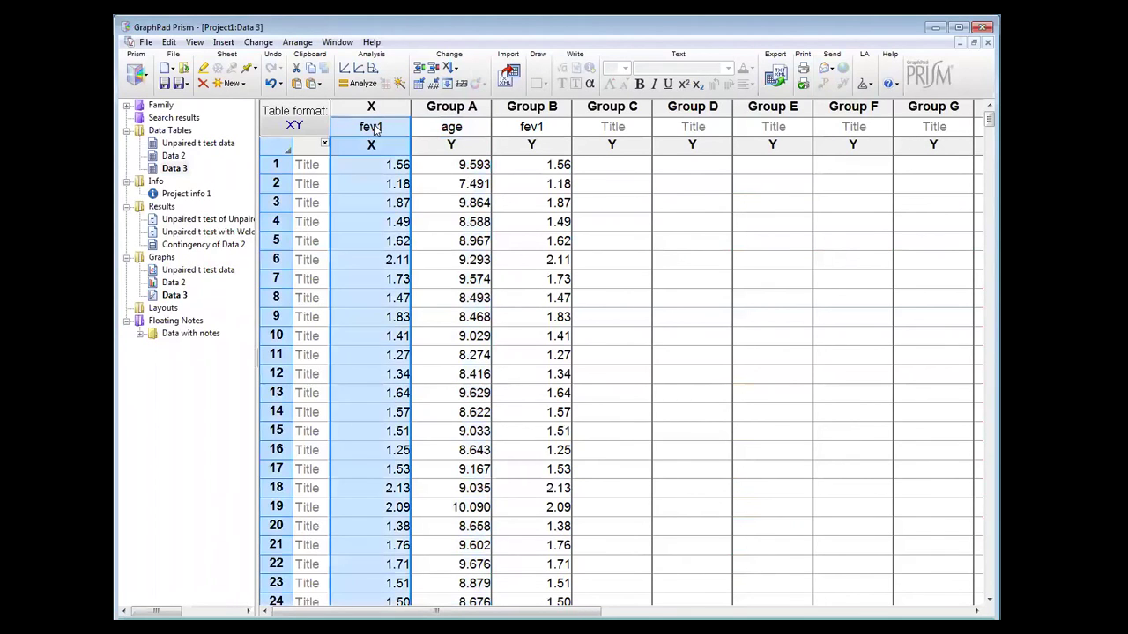
key(ctrl+v)
click(453, 108)
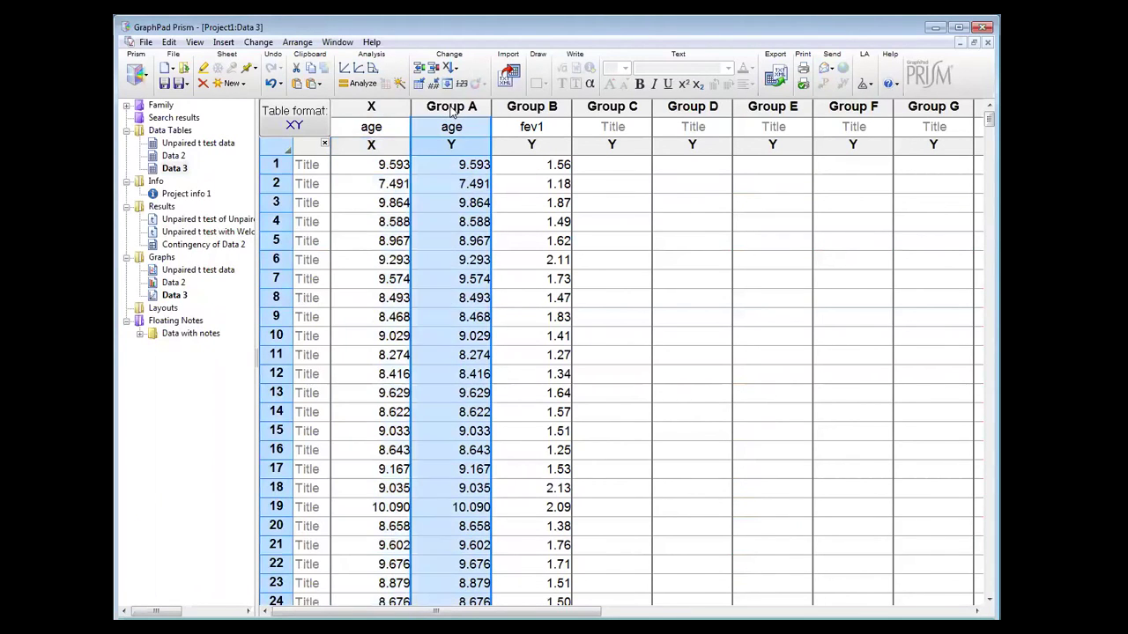
right_click(452, 107)
click(490, 228)
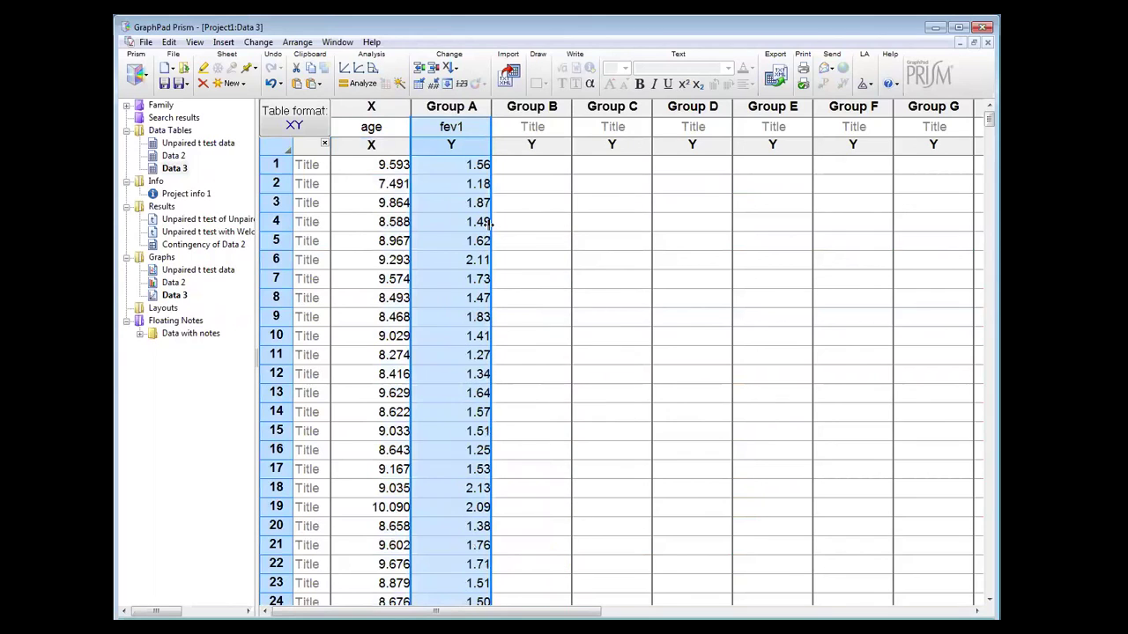
click(541, 183)
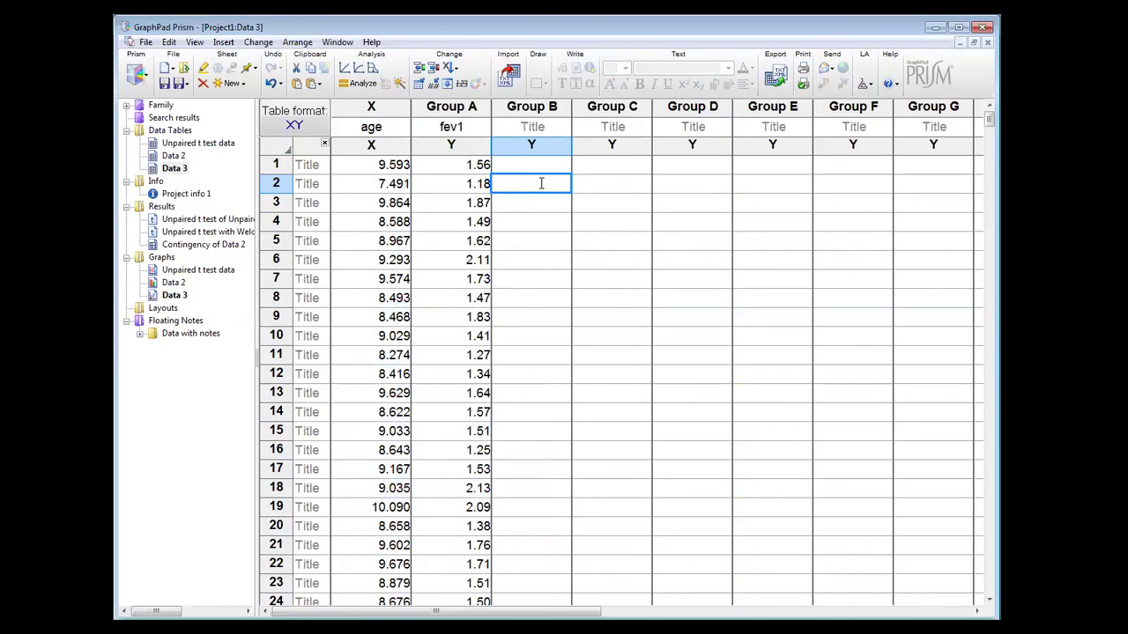
Step: Make the Data 3 graph a points-only XY scatter plot of fev1 against age
click(173, 296)
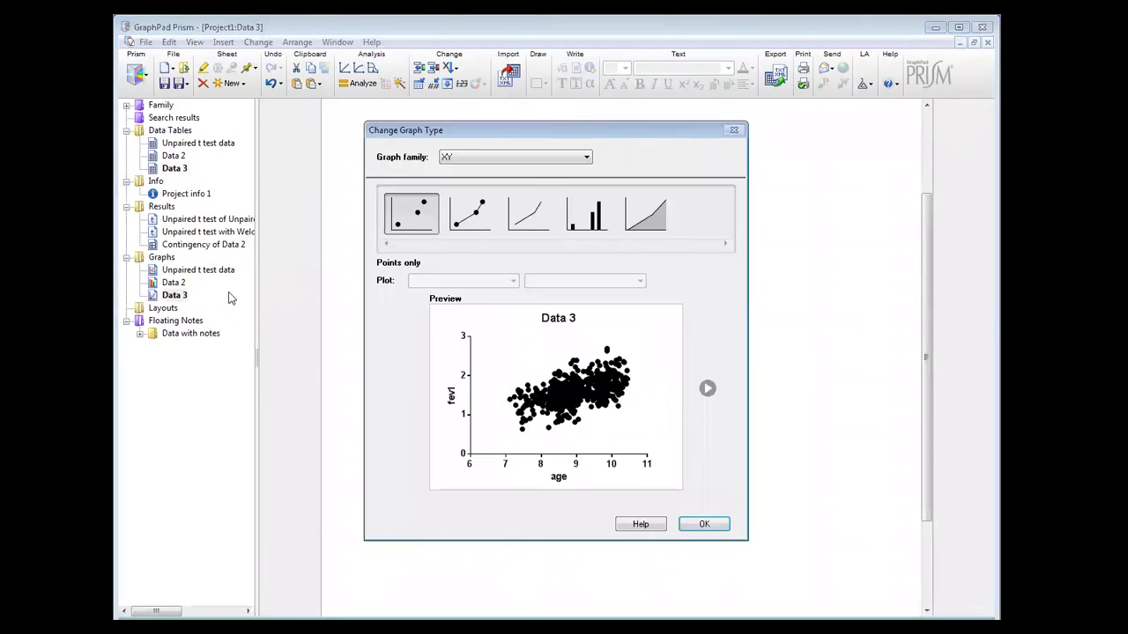
click(705, 525)
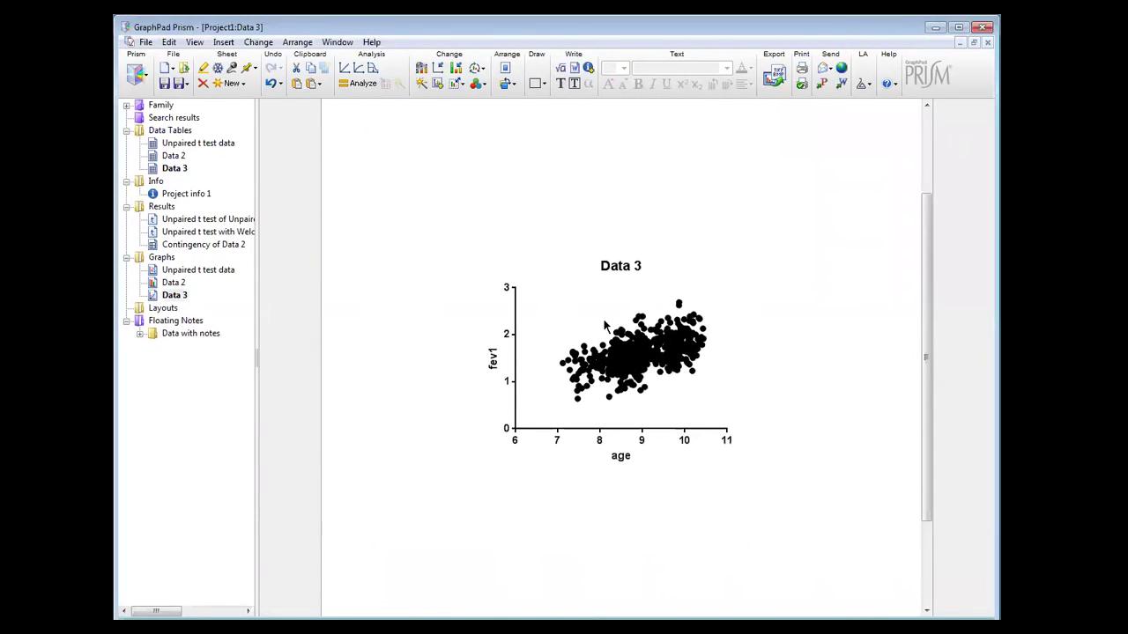